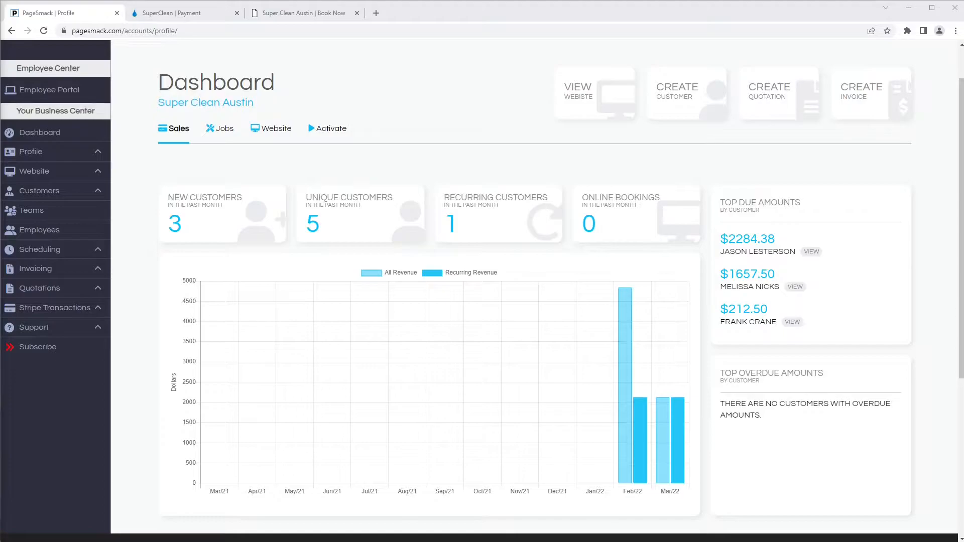
# Step: Save the website feature settings on the Website Setup page
pyautogui.click(34, 172)
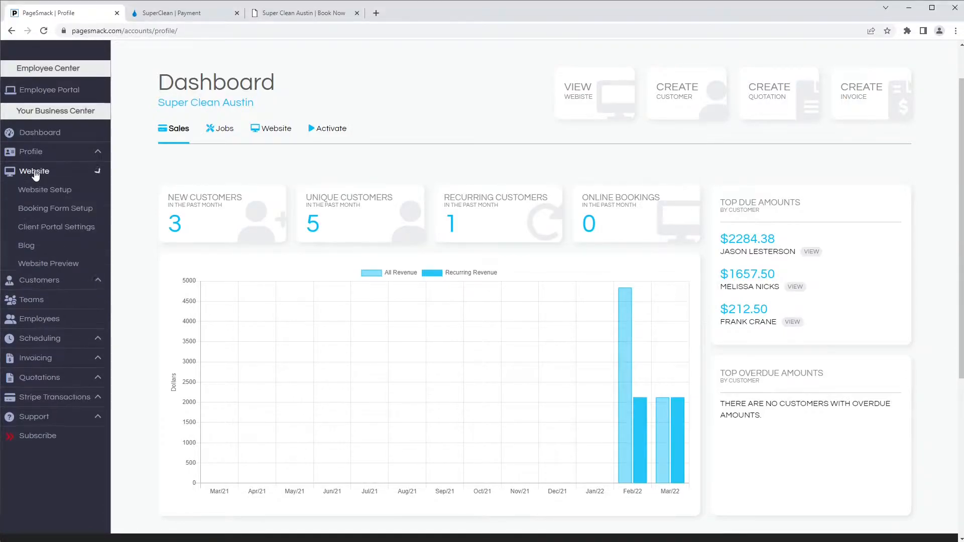
pyautogui.click(61, 194)
pyautogui.scroll(-5, 547, 419)
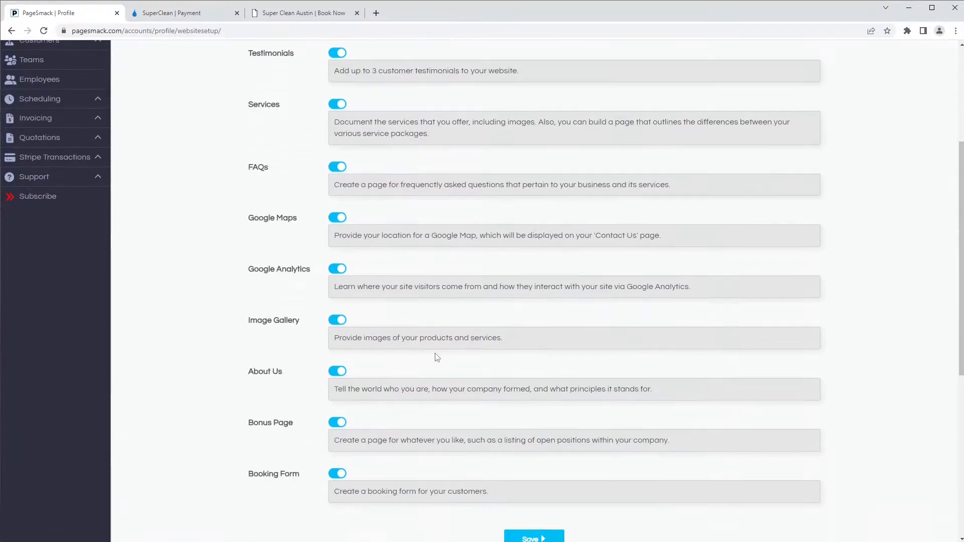
pyautogui.click(534, 439)
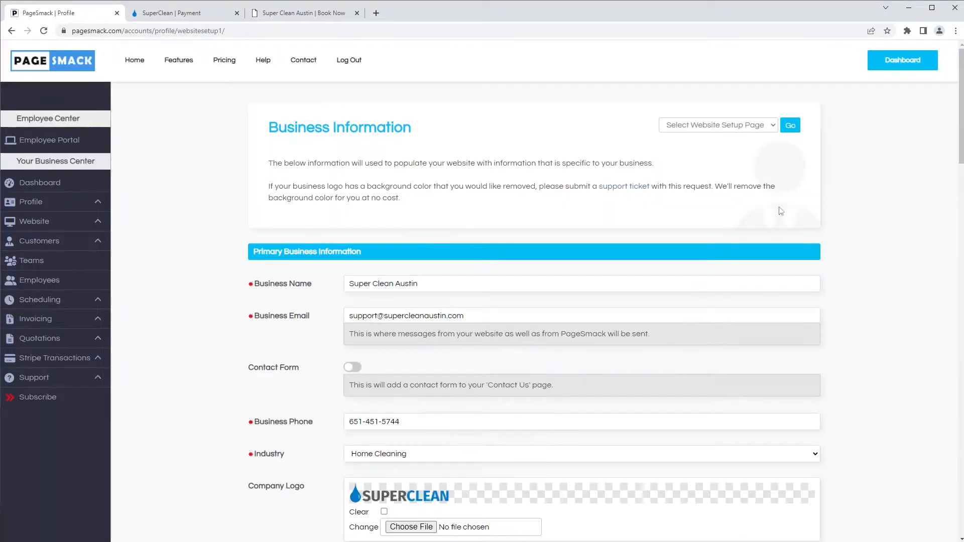
# Step: Go to the Booking Form Settings page from the setup page list
pyautogui.click(763, 128)
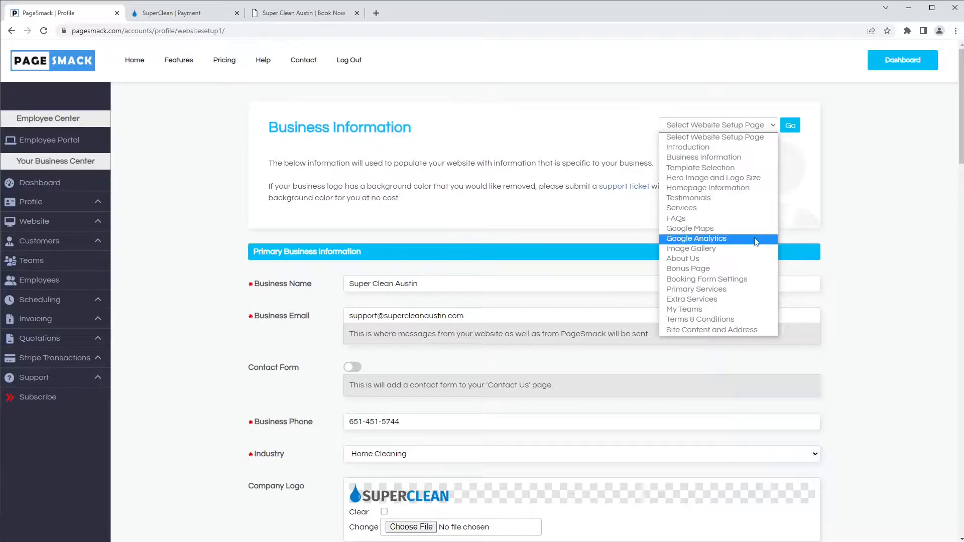
pyautogui.click(745, 280)
pyautogui.click(790, 125)
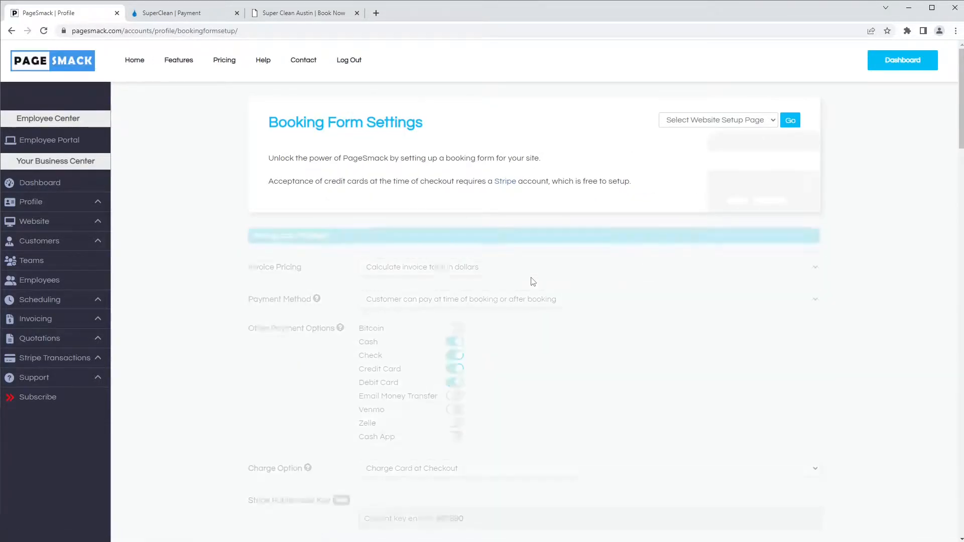
pyautogui.scroll(-2, 533, 281)
pyautogui.scroll(-2, 532, 280)
pyautogui.scroll(1, 531, 280)
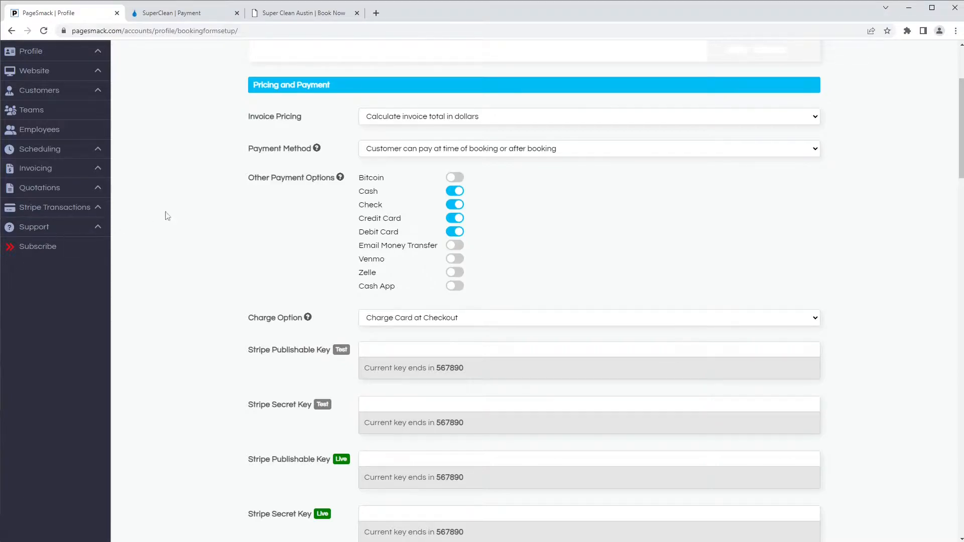
pyautogui.click(317, 149)
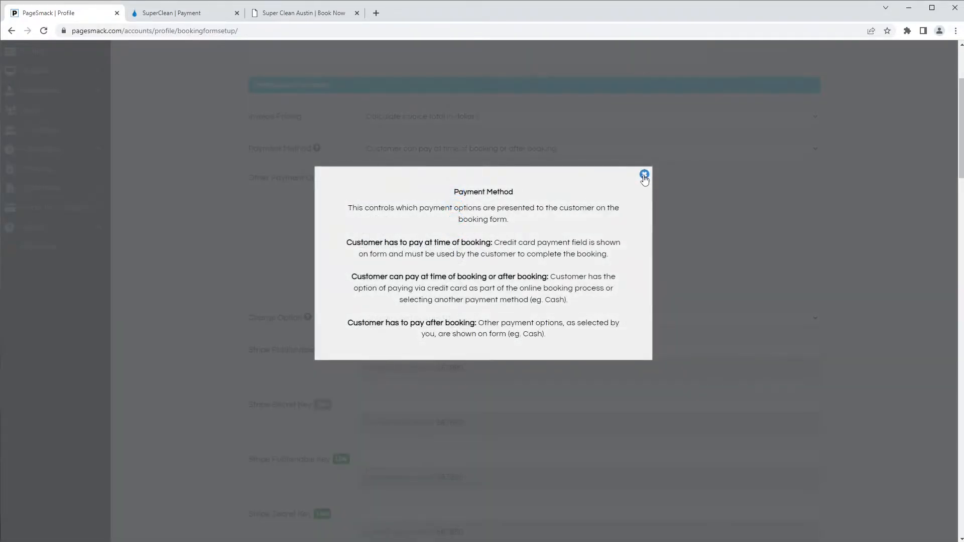
pyautogui.click(643, 173)
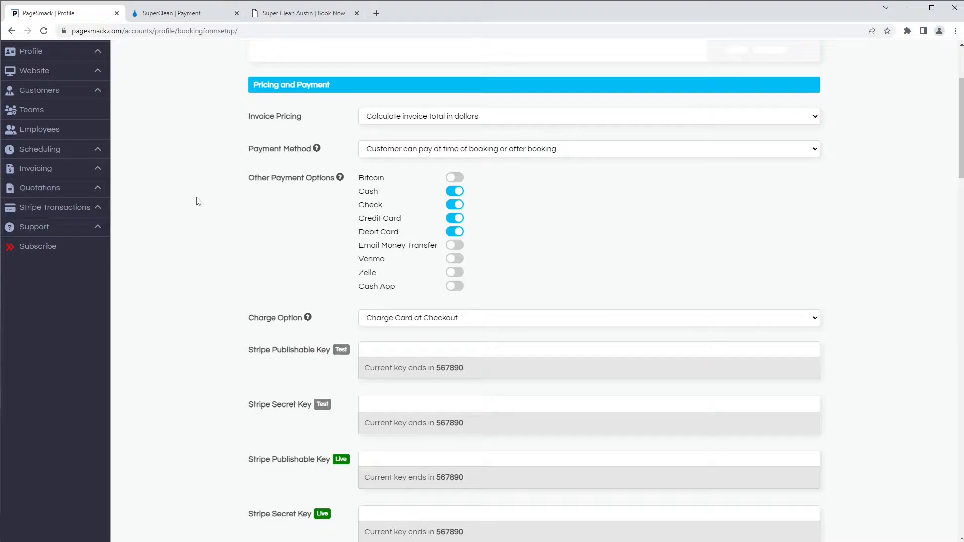
# Step: Set Invoice Pricing to 'Don't show rates or dollars' and view the SuperClean payment page
pyautogui.click(378, 121)
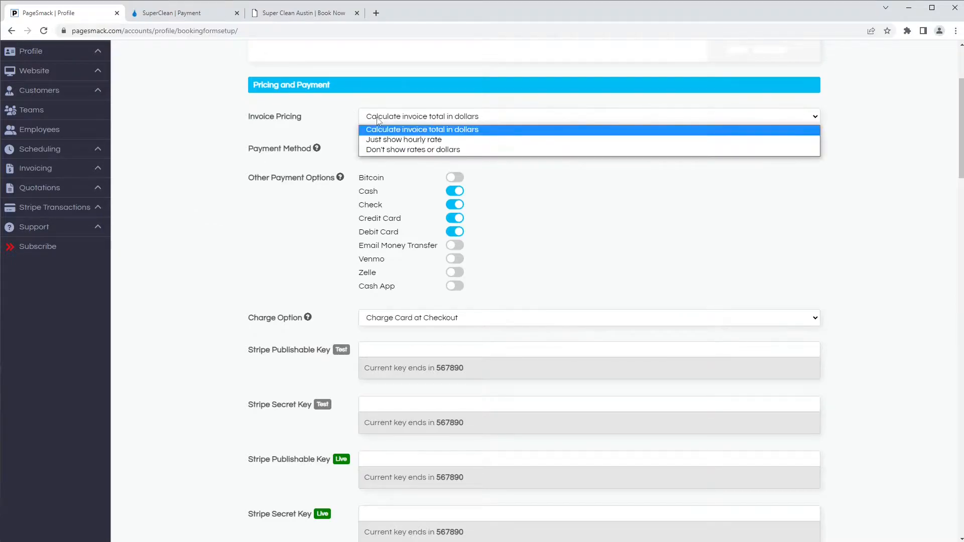
pyautogui.click(384, 141)
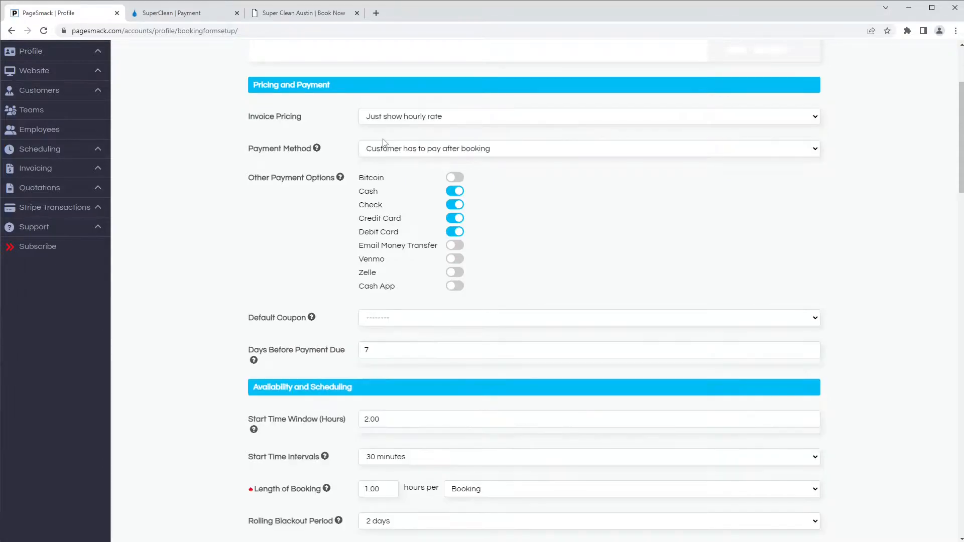
pyautogui.click(418, 119)
pyautogui.click(438, 149)
pyautogui.click(170, 13)
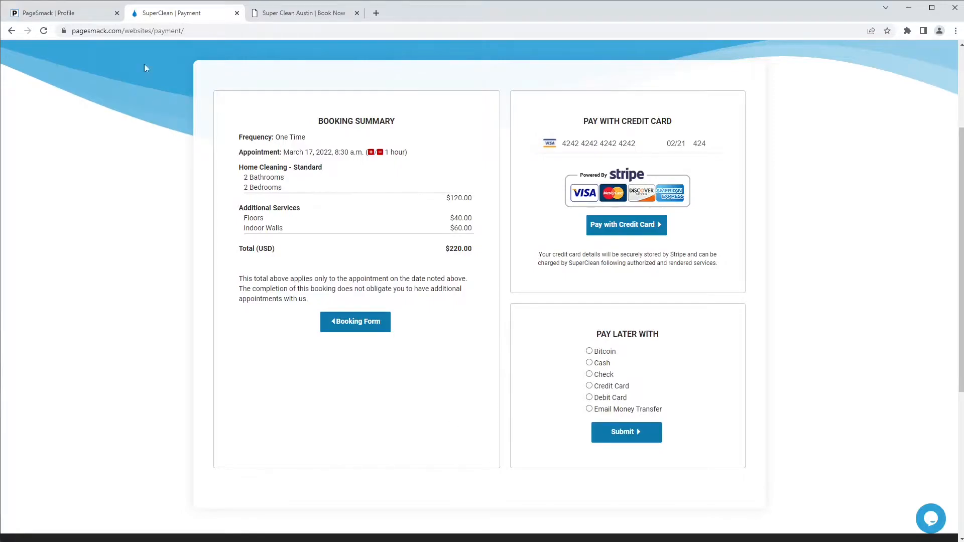
# Step: Back in the PageSmack Profile tab, set Invoice Pricing to 'Calculate invoice total in dollars'
pyautogui.click(60, 12)
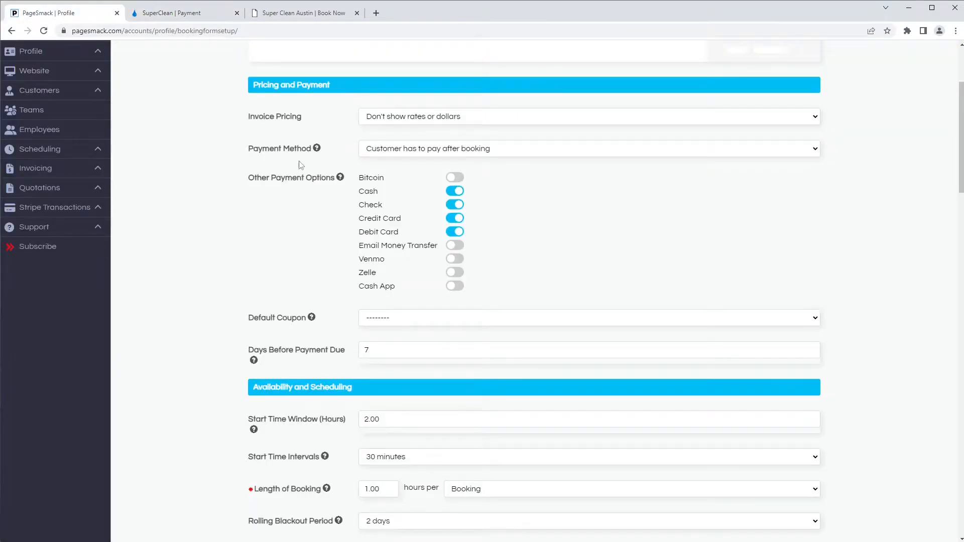
pyautogui.click(379, 151)
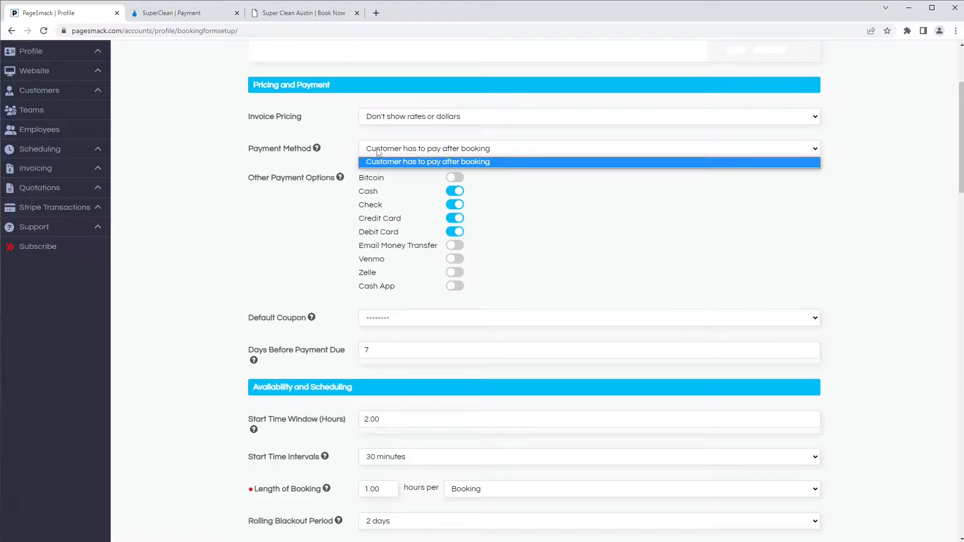
pyautogui.click(379, 151)
pyautogui.click(385, 119)
pyautogui.click(386, 131)
pyautogui.click(372, 151)
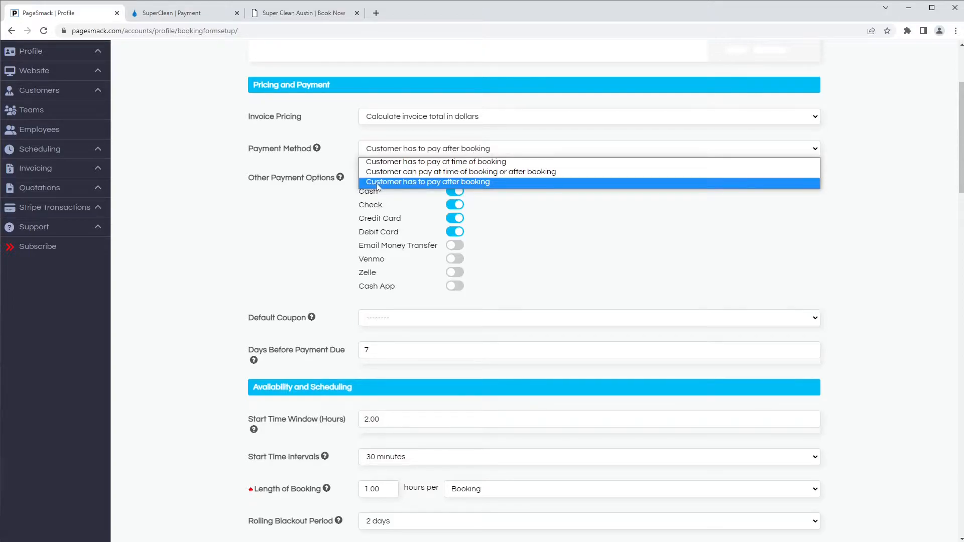
# Step: Set Payment Method to 'Customer can pay at time of booking or after booking' and disable Check
pyautogui.click(372, 183)
pyautogui.click(374, 149)
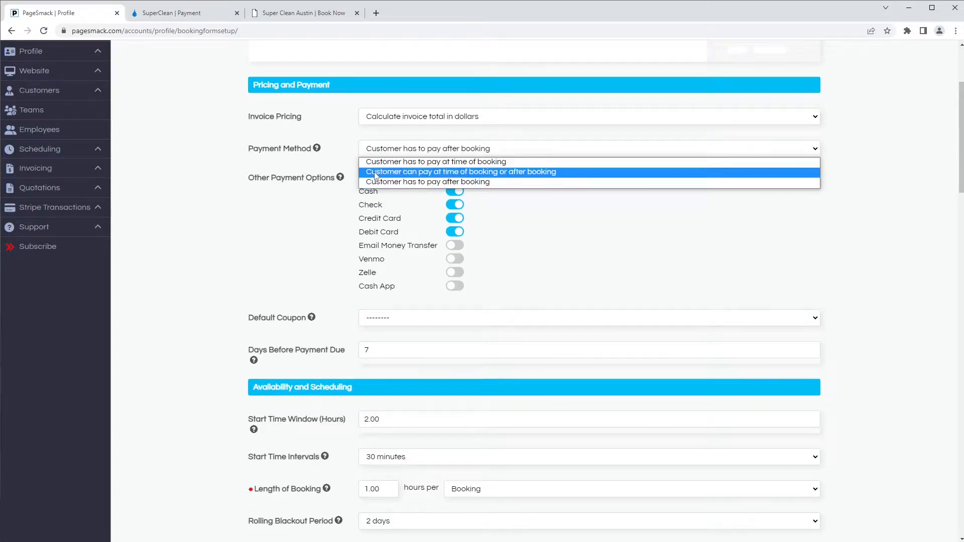
pyautogui.click(376, 175)
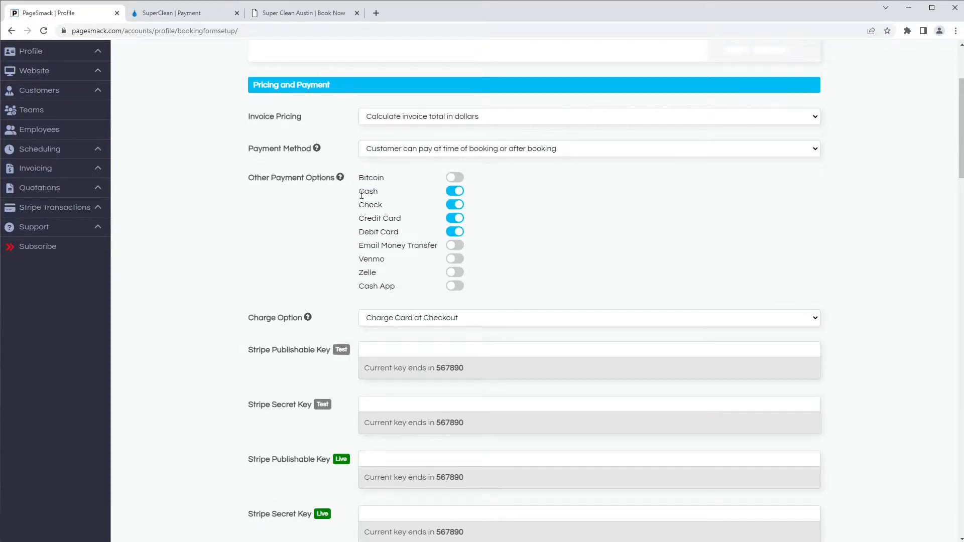
pyautogui.click(455, 207)
# Step: Set Charge Option to 'Collect Card at Checkout' and view the SuperClean payment page
pyautogui.click(389, 318)
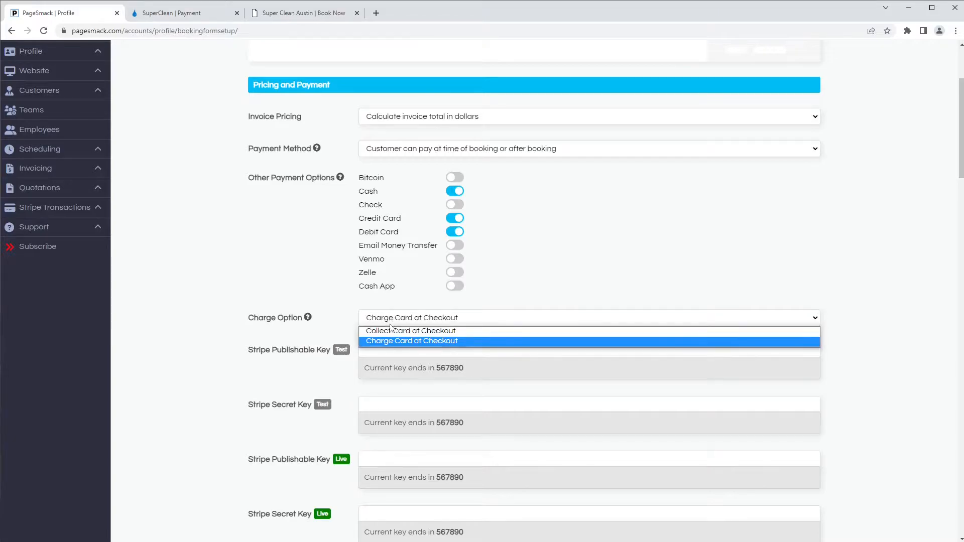
pyautogui.click(392, 332)
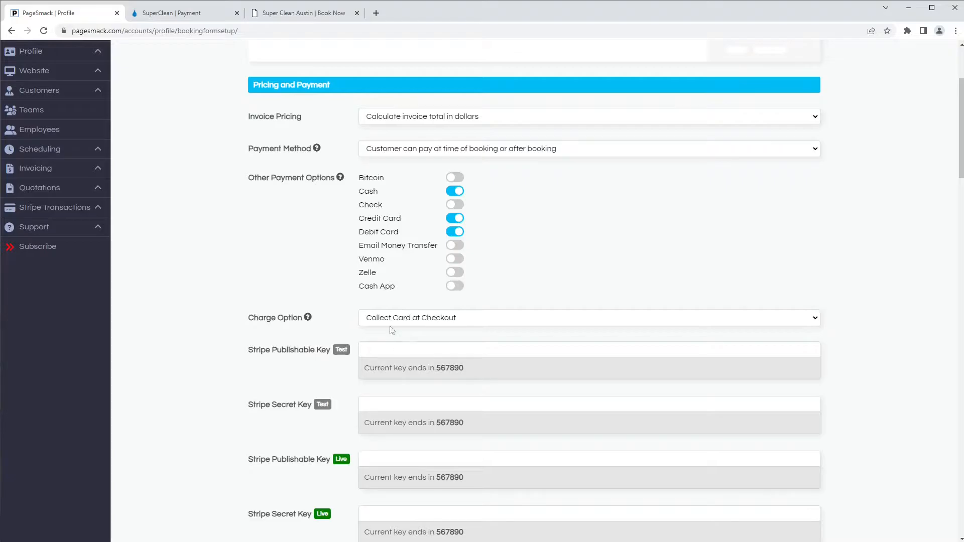
pyautogui.click(193, 17)
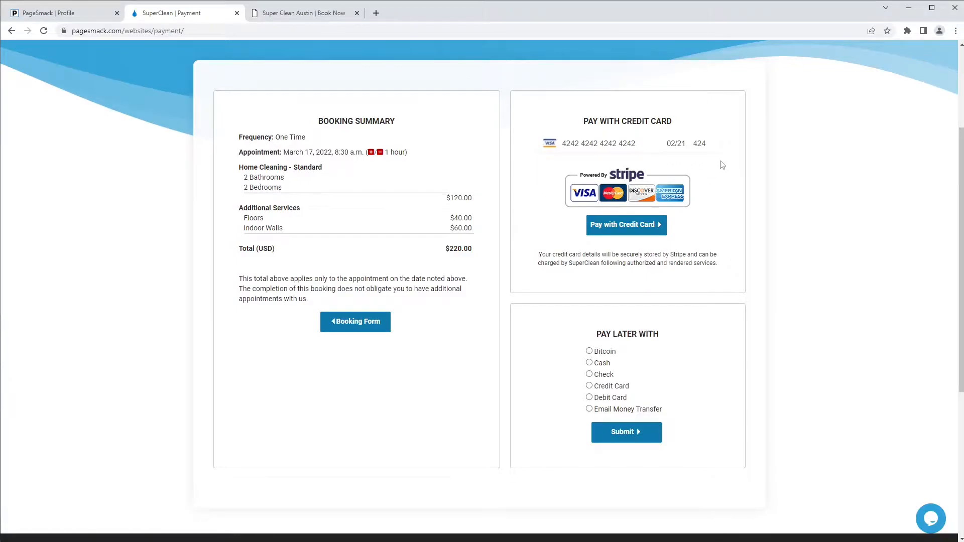
# Step: Return to the PageSmack Profile tab and scroll down to the Stripe test and live key fields
pyautogui.click(63, 16)
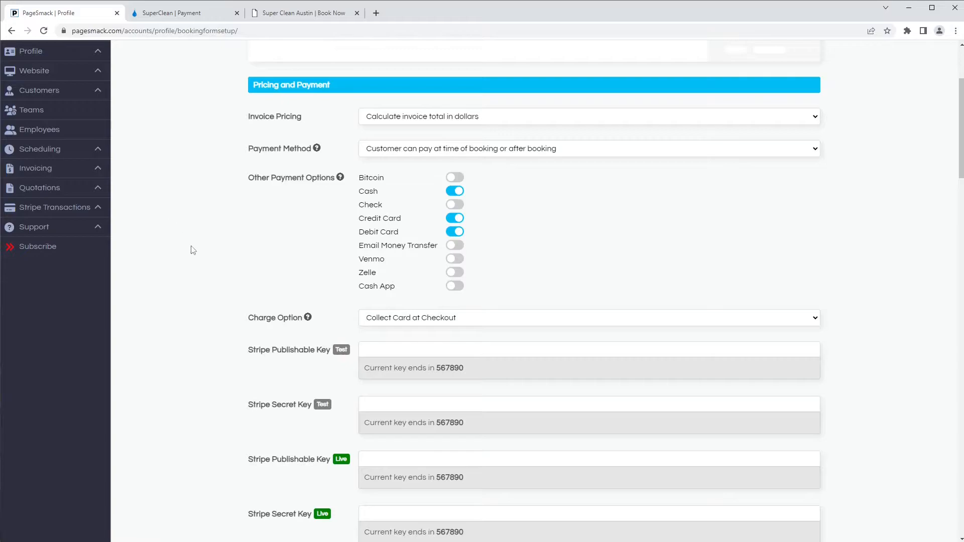
pyautogui.scroll(-1, 219, 281)
pyautogui.scroll(-3, 220, 282)
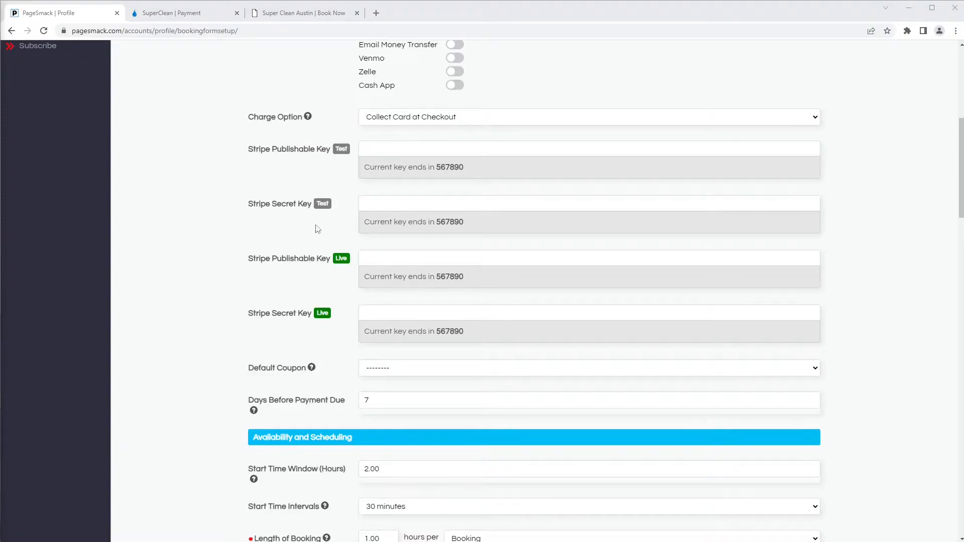
# Step: Paste the test and live Stripe publishable and secret keys into their four fields
pyautogui.click(384, 149)
pyautogui.hotkey('ctrl', 'v')
pyautogui.click(394, 204)
pyautogui.hotkey('ctrl', 'v')
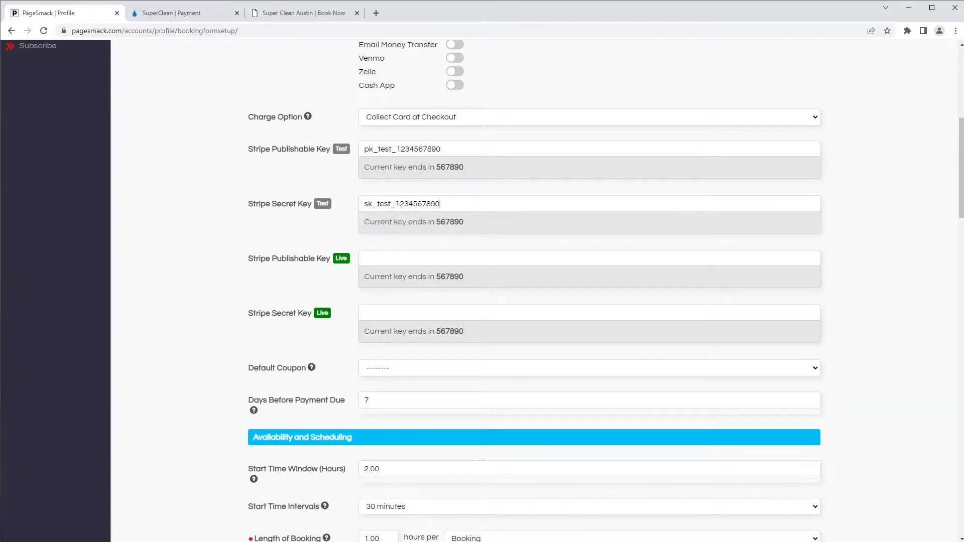
pyautogui.click(379, 258)
pyautogui.hotkey('ctrl', 'v')
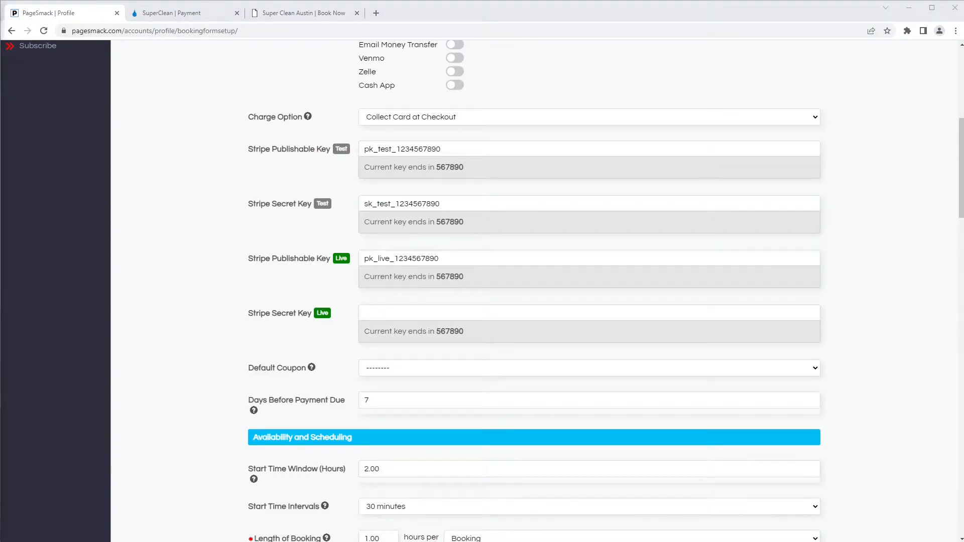
pyautogui.click(374, 313)
pyautogui.hotkey('ctrl', 'v')
# Step: Try 10OFF as Default Coupon, then reset it to '--------', leaving payment due days at 7
pyautogui.click(374, 369)
pyautogui.click(395, 390)
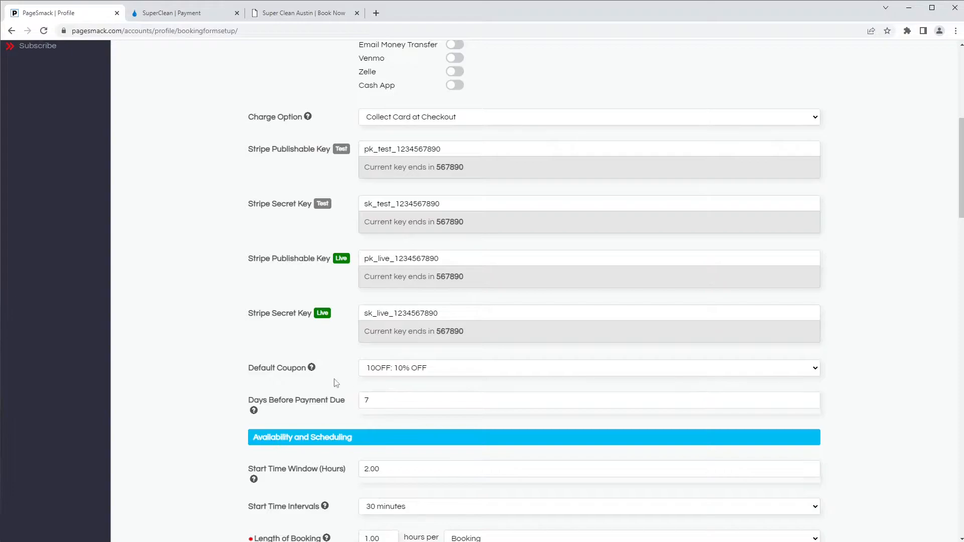
pyautogui.click(379, 372)
pyautogui.click(378, 382)
pyautogui.doubleClick(366, 400)
pyautogui.click(342, 419)
pyautogui.scroll(-6, 342, 418)
pyautogui.scroll(-1, 341, 421)
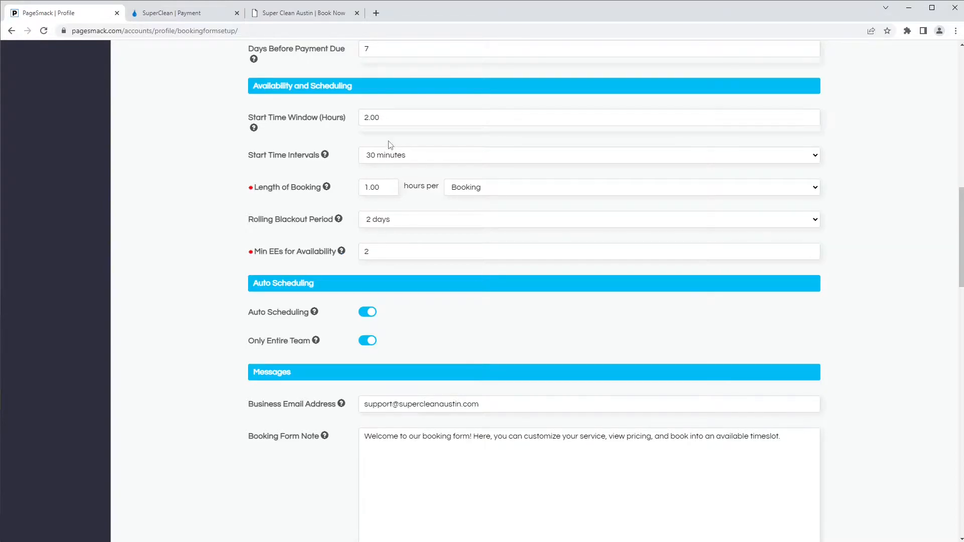
# Step: Test the Book Now page with March 23, 2022 at 8:30 AM, then return to the setup page
pyautogui.doubleClick(382, 118)
pyautogui.click(289, 15)
pyautogui.click(556, 297)
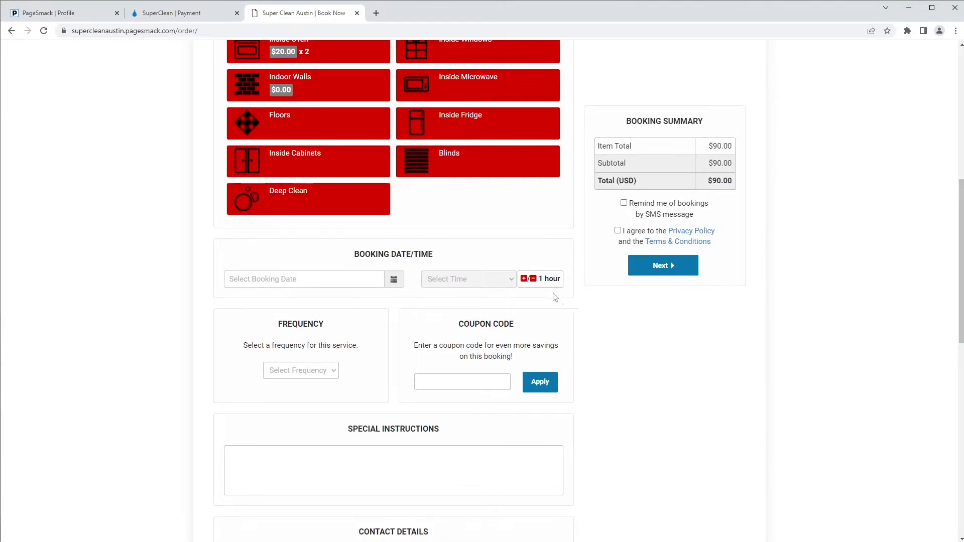
pyautogui.click(329, 280)
pyautogui.click(290, 374)
pyautogui.click(473, 280)
pyautogui.click(482, 314)
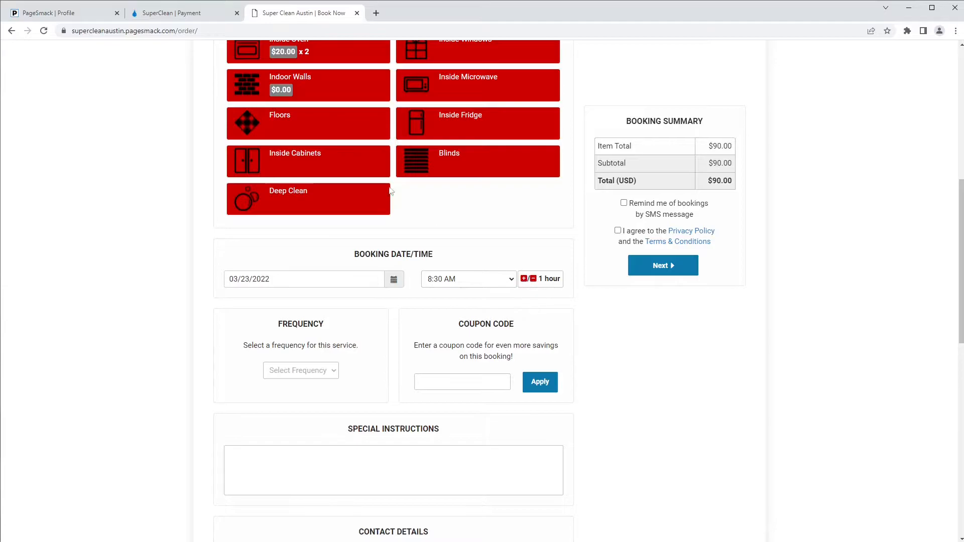
pyautogui.click(48, 13)
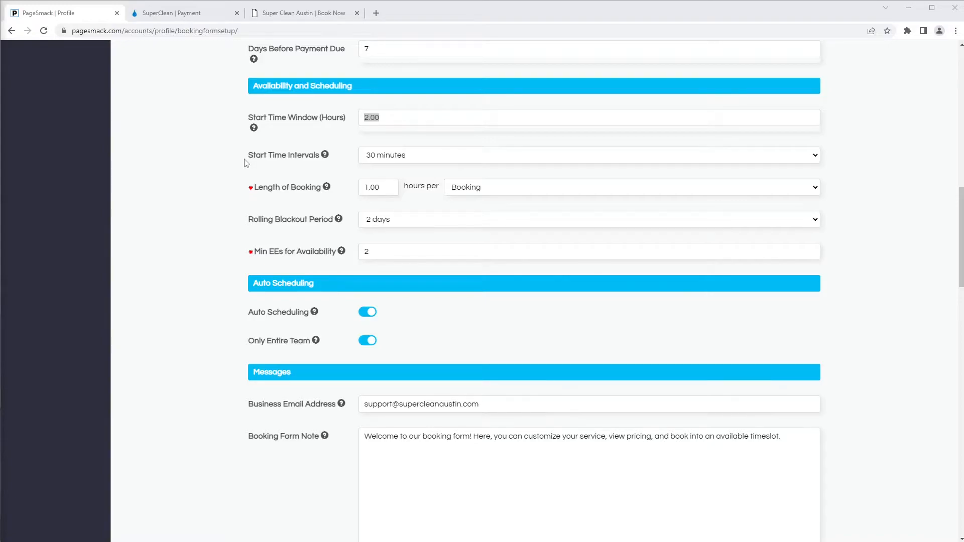
# Step: Set Start Time Intervals to 60 minutes
pyautogui.click(419, 154)
pyautogui.click(417, 155)
pyautogui.click(415, 157)
pyautogui.click(401, 179)
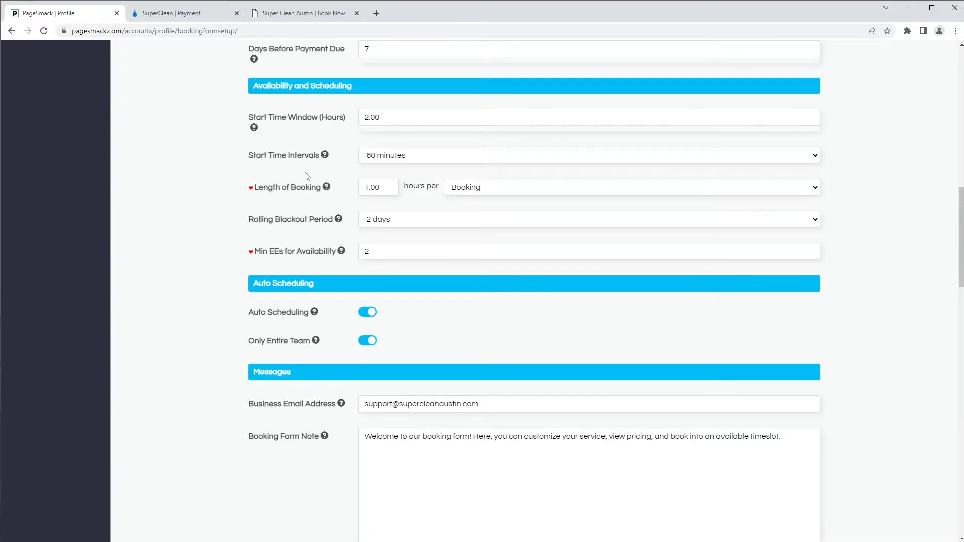
pyautogui.click(391, 155)
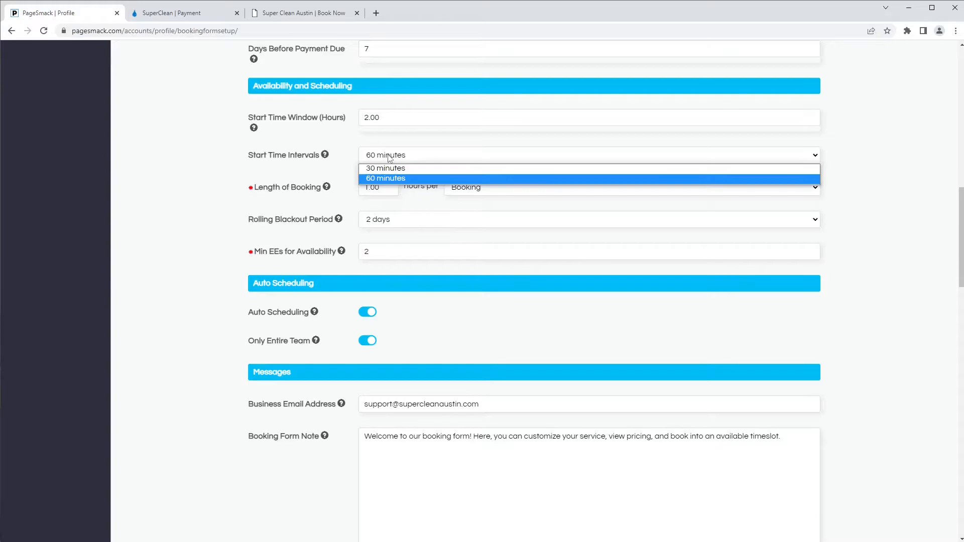
pyautogui.click(386, 179)
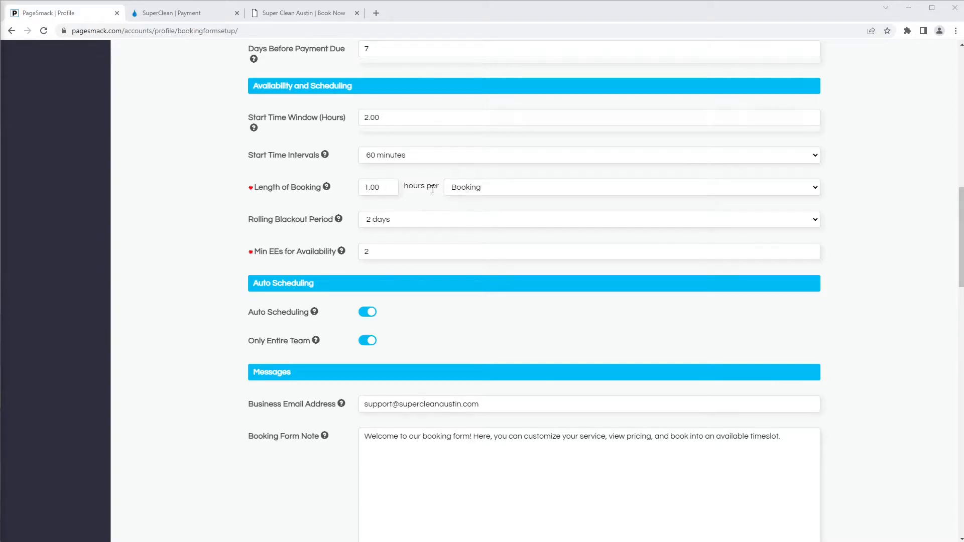
# Step: Measure Length of Booking per $100 of Item Total and set Rolling Blackout Period to 1 day
pyautogui.click(454, 190)
pyautogui.click(466, 209)
pyautogui.click(383, 221)
pyautogui.click(378, 233)
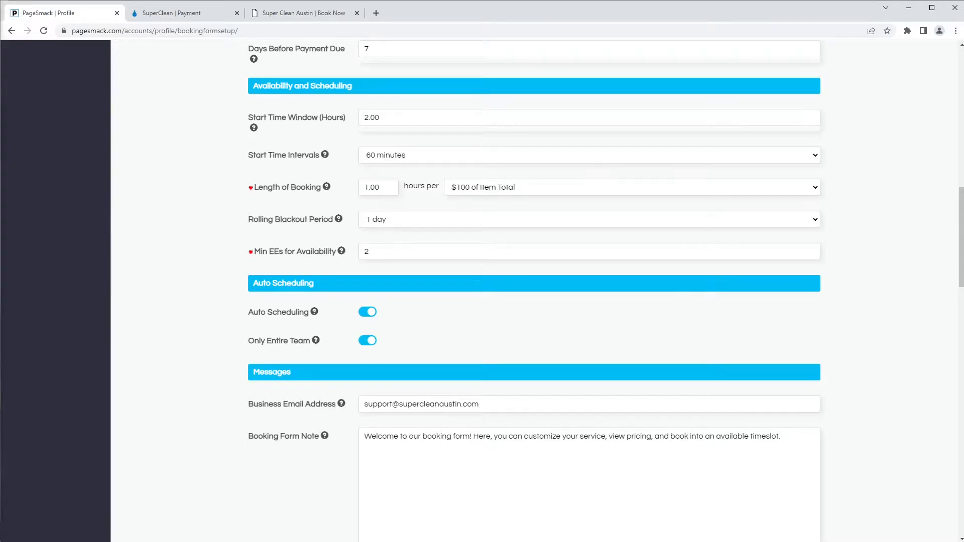
pyautogui.click(168, 339)
pyautogui.moveTo(372, 251); pyautogui.dragTo(353, 255)
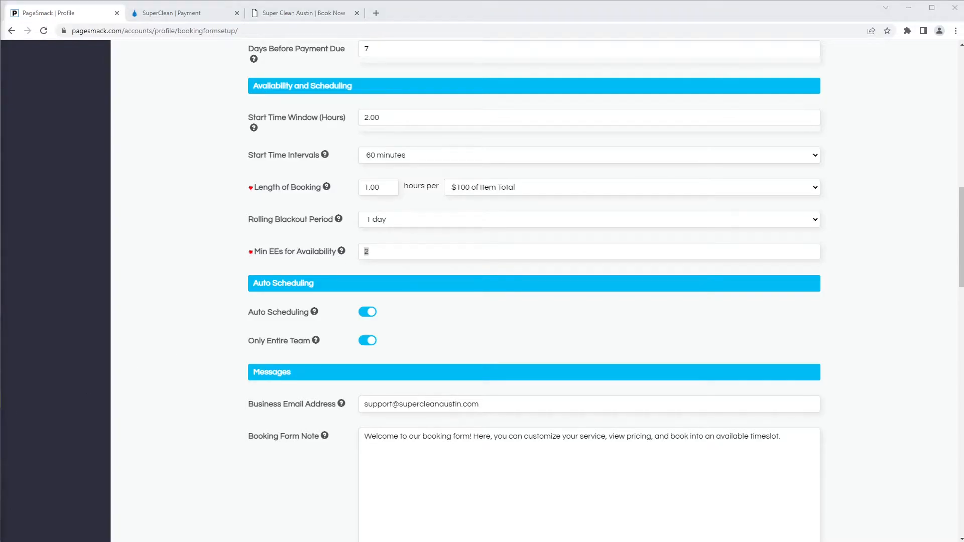
pyautogui.click(151, 345)
pyautogui.scroll(-3, 155, 345)
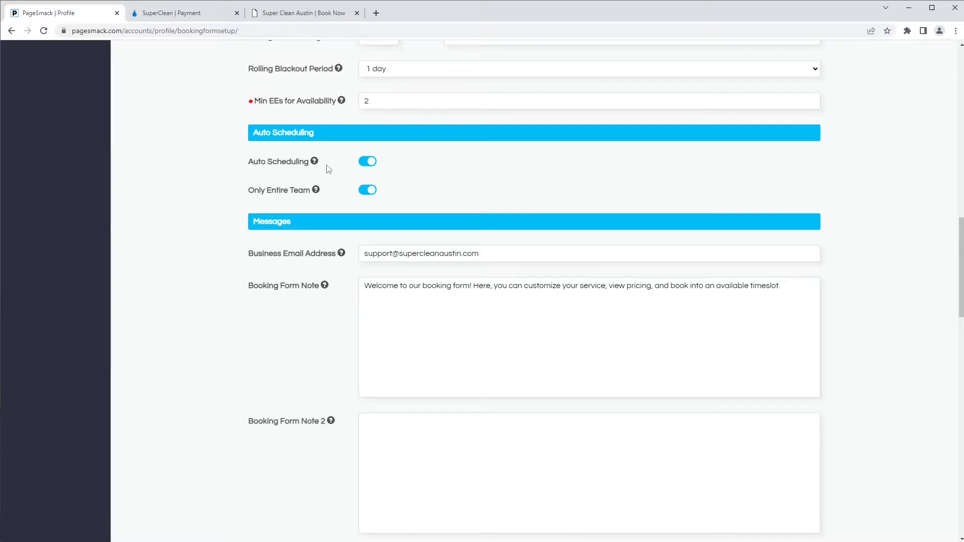
pyautogui.scroll(-1, 328, 168)
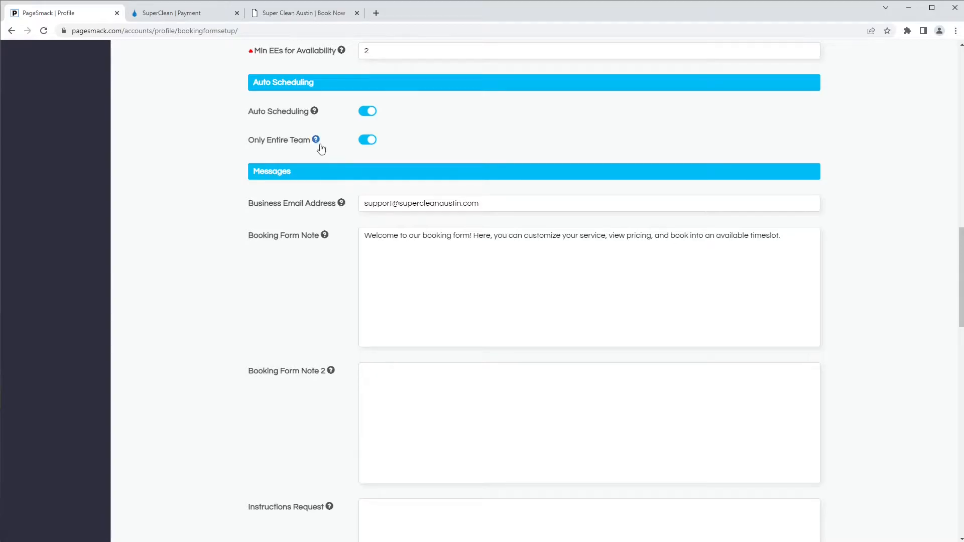
pyautogui.click(318, 144)
pyautogui.click(644, 174)
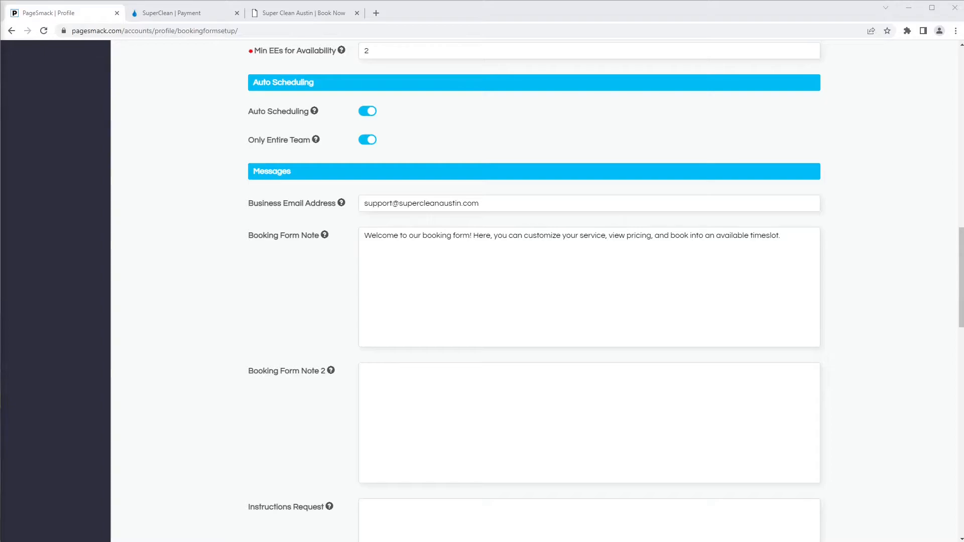
pyautogui.scroll(-3, 204, 370)
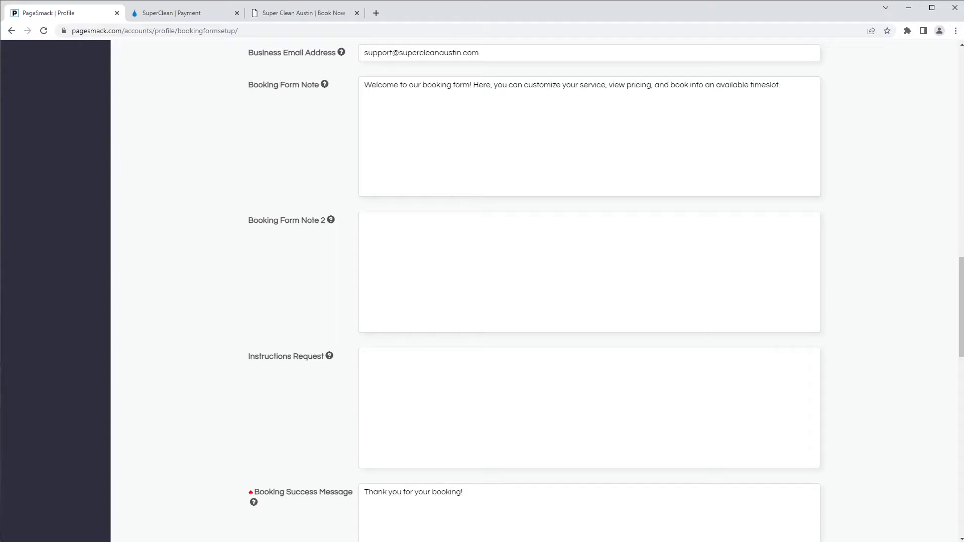
pyautogui.click(329, 356)
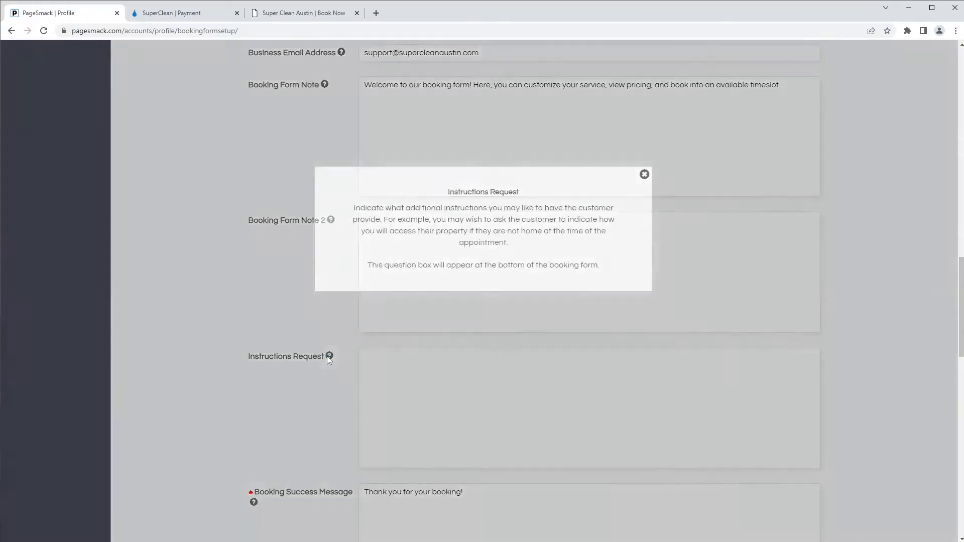
pyautogui.click(644, 174)
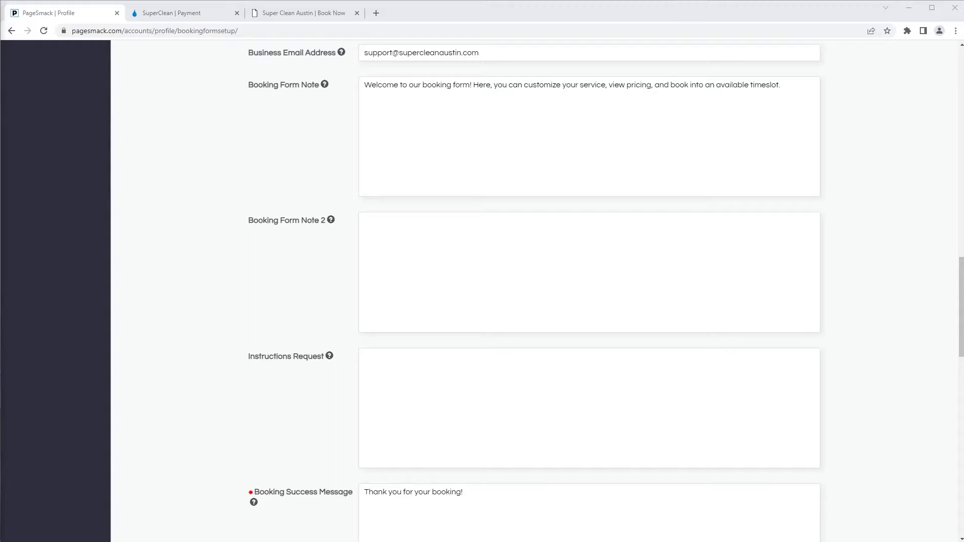
pyautogui.scroll(-5, 190, 345)
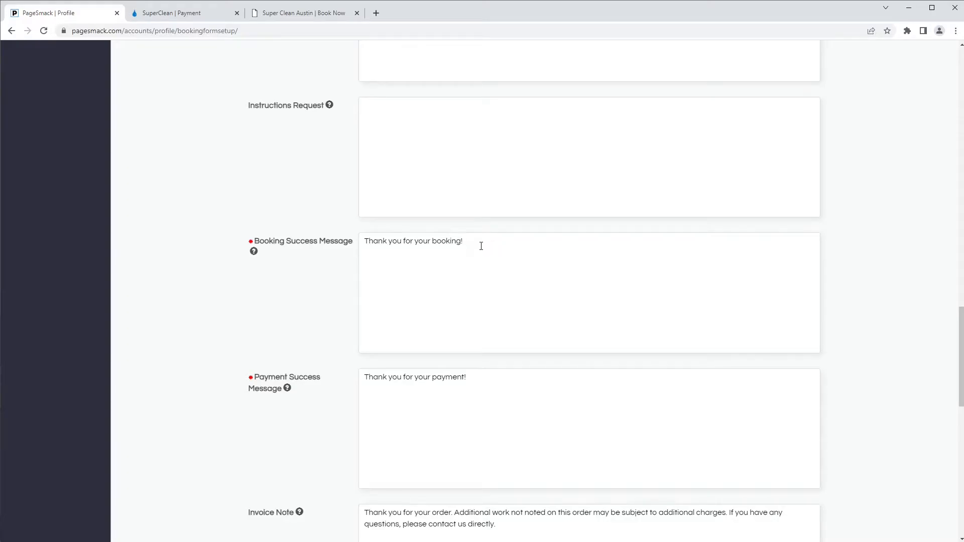
pyautogui.click(481, 386)
pyautogui.tripleClick(481, 377)
pyautogui.click(405, 381)
# Step: Review the Invoice Note at the bottom and save the booking form settings
pyautogui.scroll(-5, 258, 393)
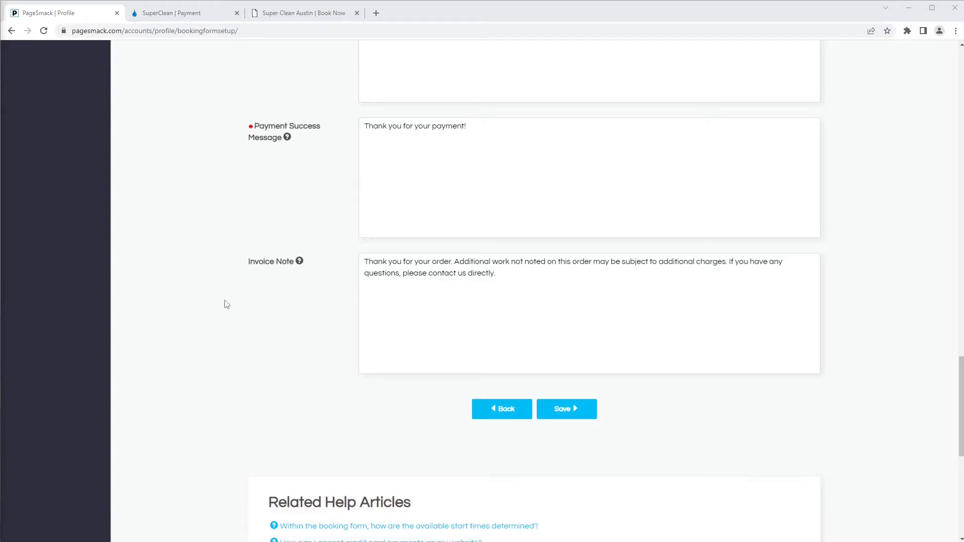
pyautogui.moveTo(553, 305); pyautogui.dragTo(329, 252)
pyautogui.click(330, 252)
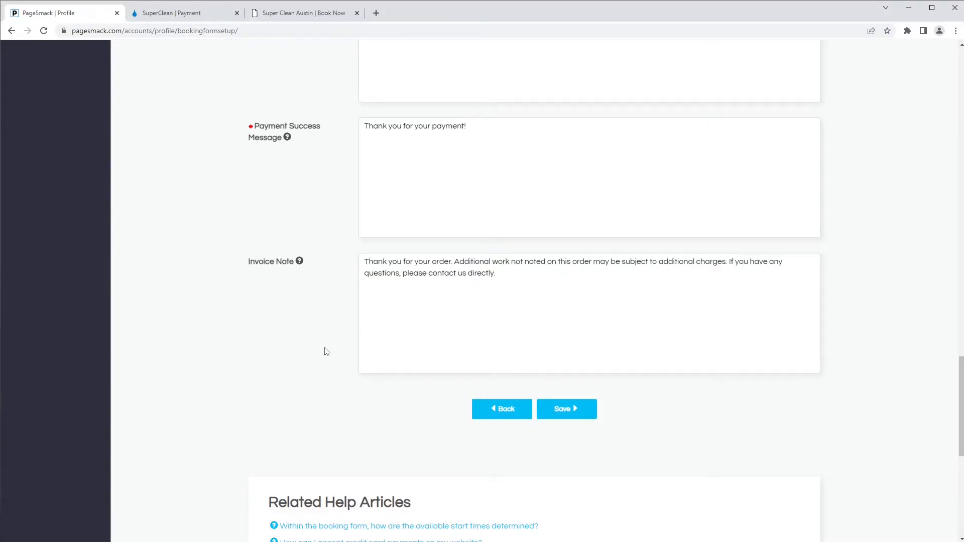
pyautogui.click(575, 411)
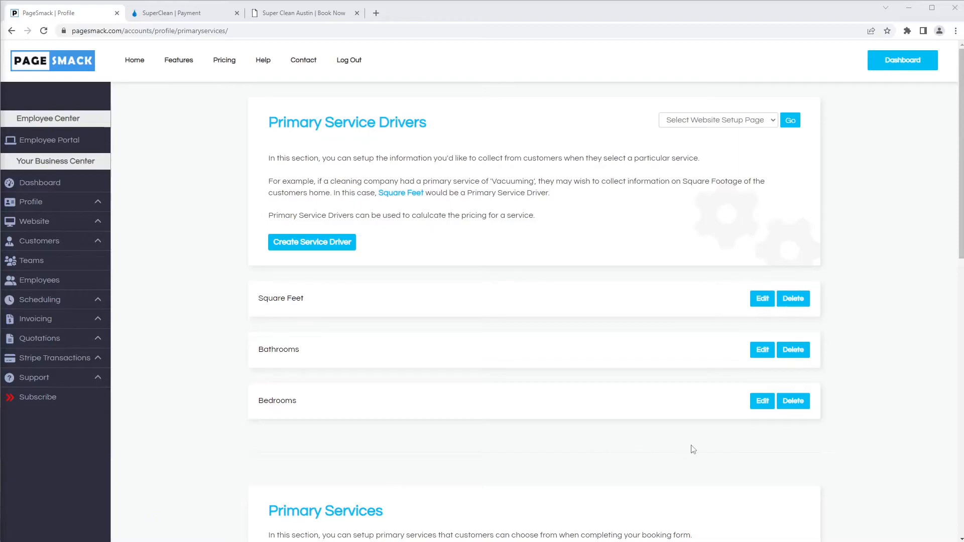
# Step: Edit the Bedrooms entry in the Primary Service Drivers list
pyautogui.click(762, 402)
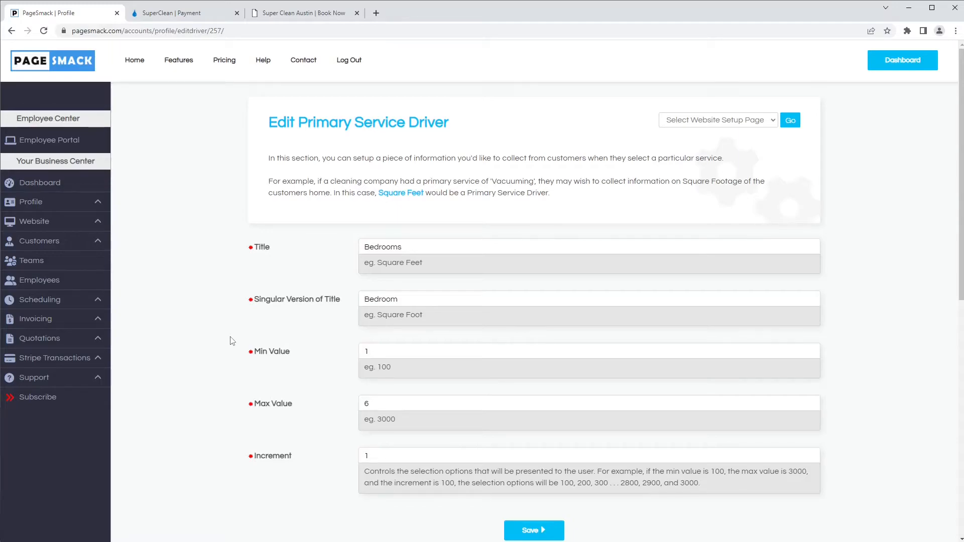
# Step: Check the Bedrooms driver's titles and its 1 to 6 range, fix the increment, and save it
pyautogui.moveTo(417, 248); pyautogui.dragTo(318, 243)
pyautogui.click(381, 308)
pyautogui.click(401, 350)
pyautogui.click(391, 404)
pyautogui.click(374, 457)
pyautogui.write('00')
pyautogui.press('BackSpace')
pyautogui.scroll(-1, 530, 509)
pyautogui.click(531, 479)
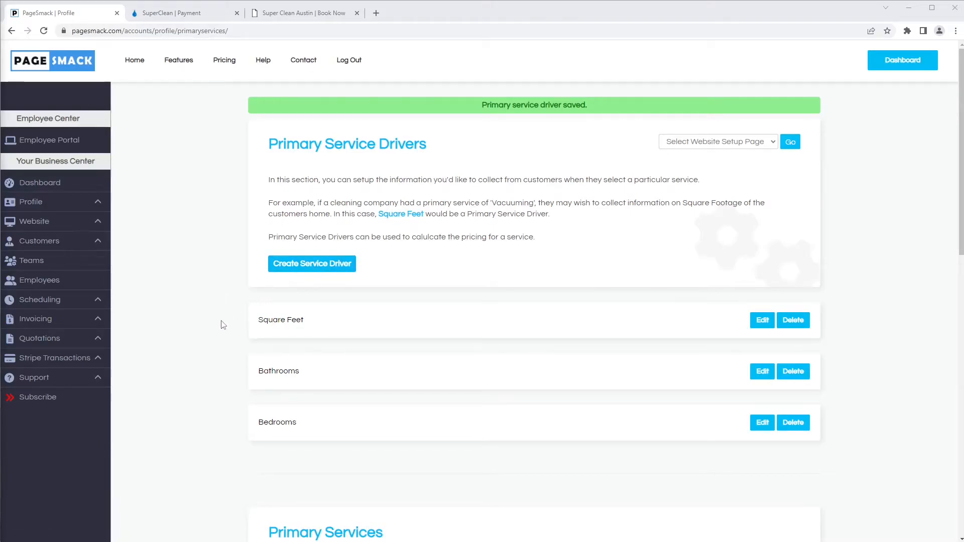
# Step: Scroll to the Primary Services list of Base, Deep, Move In/Out and Extra Deep Cleaning
pyautogui.scroll(-7, 223, 325)
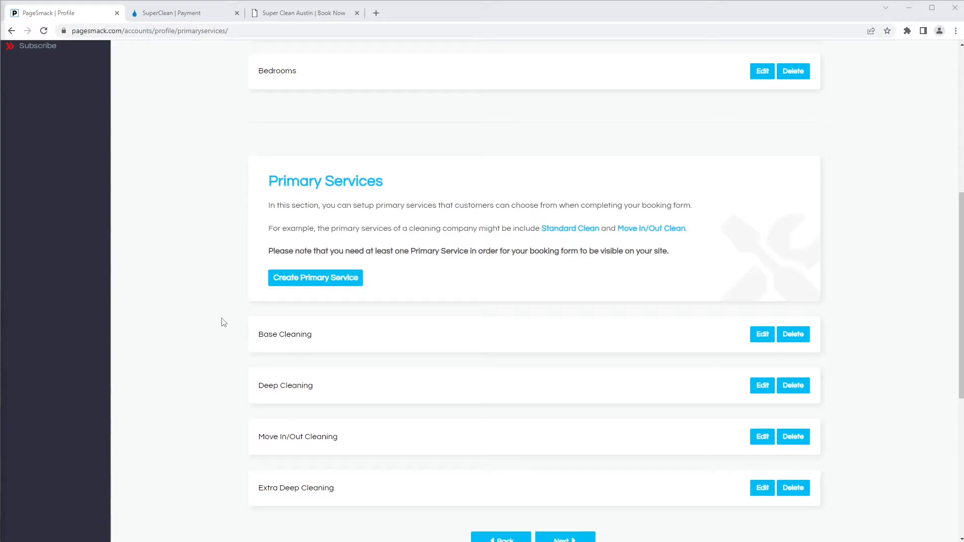
# Step: Create a new primary service titled 'Special Cleaning' and move on to its description
pyautogui.click(308, 282)
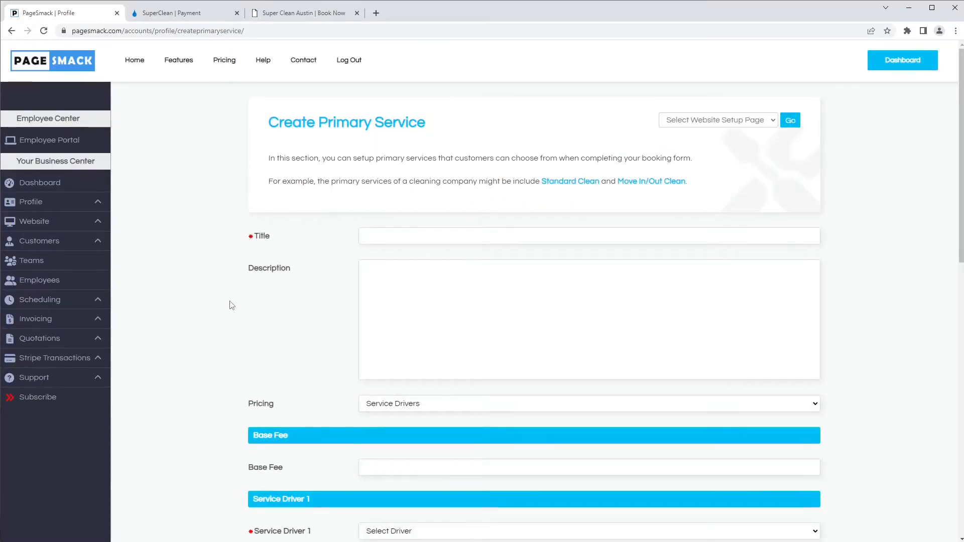
pyautogui.click(394, 238)
pyautogui.write('Special Cleaning')
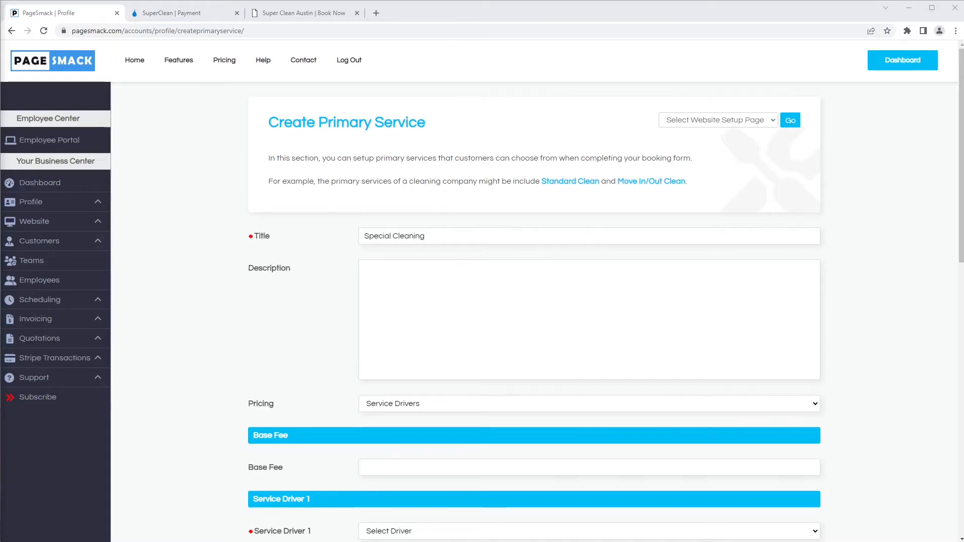
pyautogui.click(431, 328)
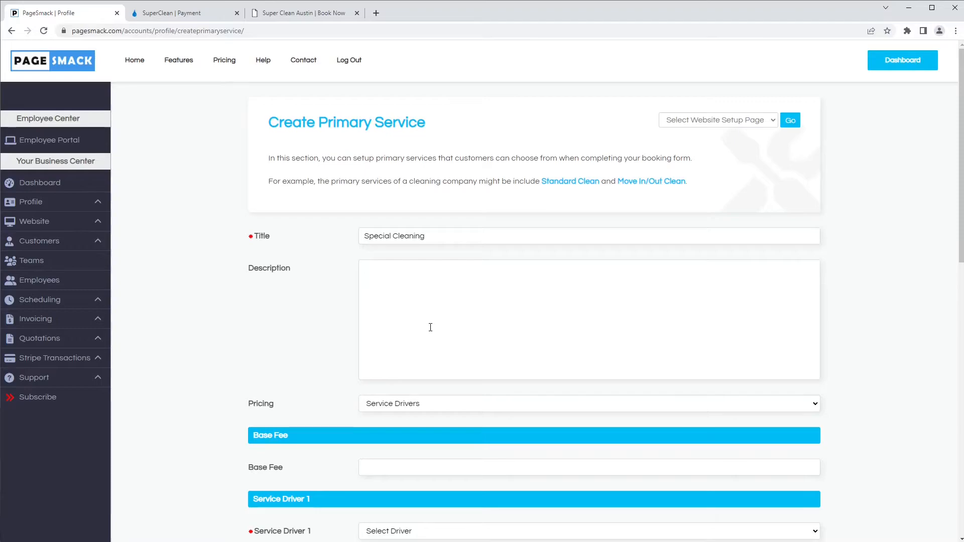
pyautogui.click(407, 402)
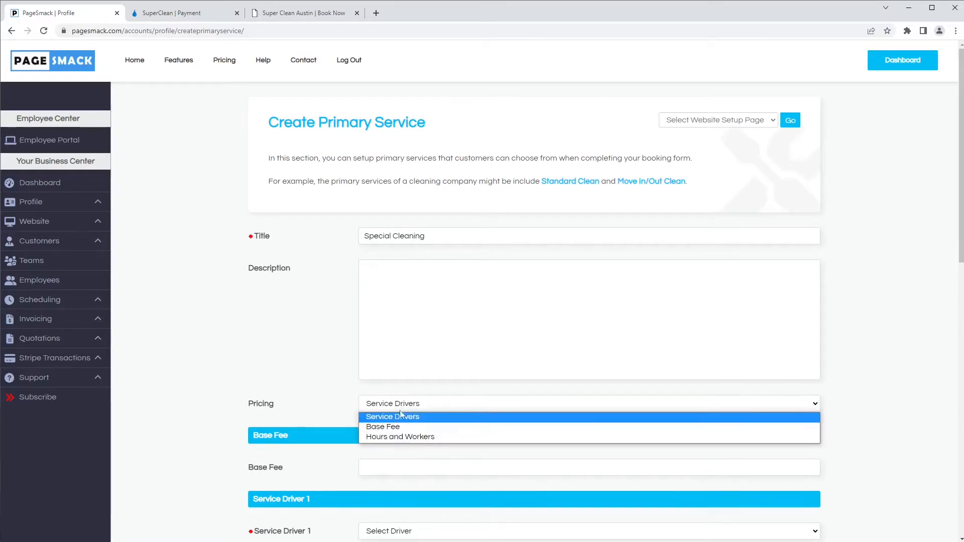
pyautogui.click(392, 427)
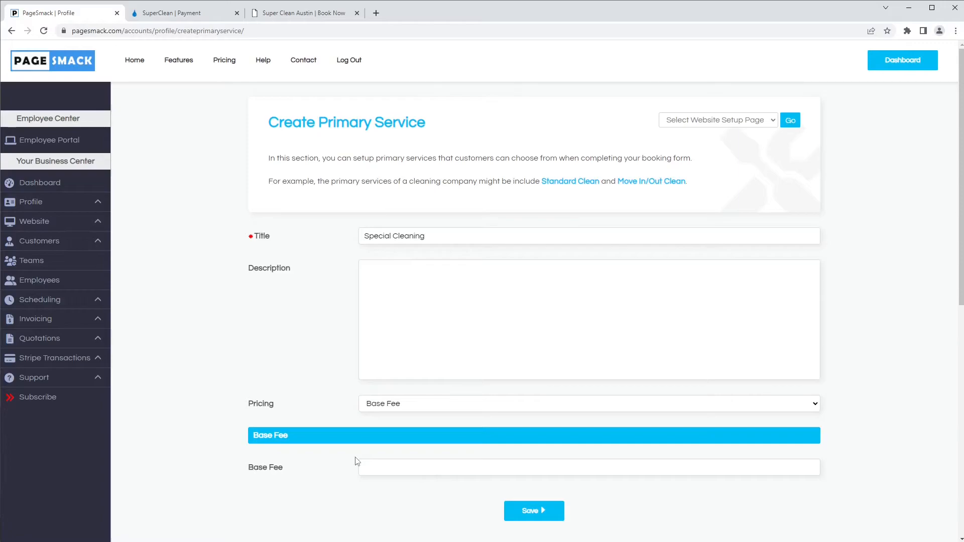
pyautogui.click(365, 465)
pyautogui.click(253, 426)
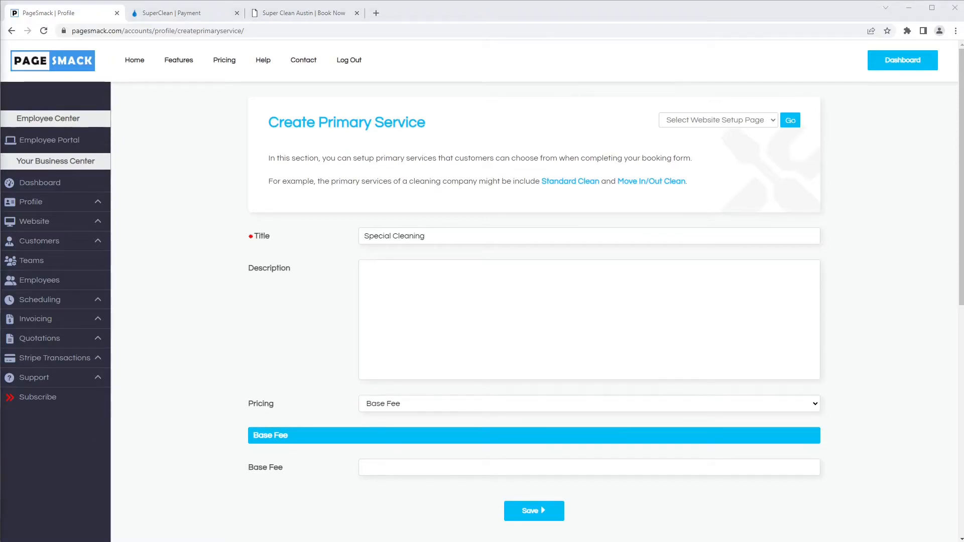
pyautogui.click(383, 408)
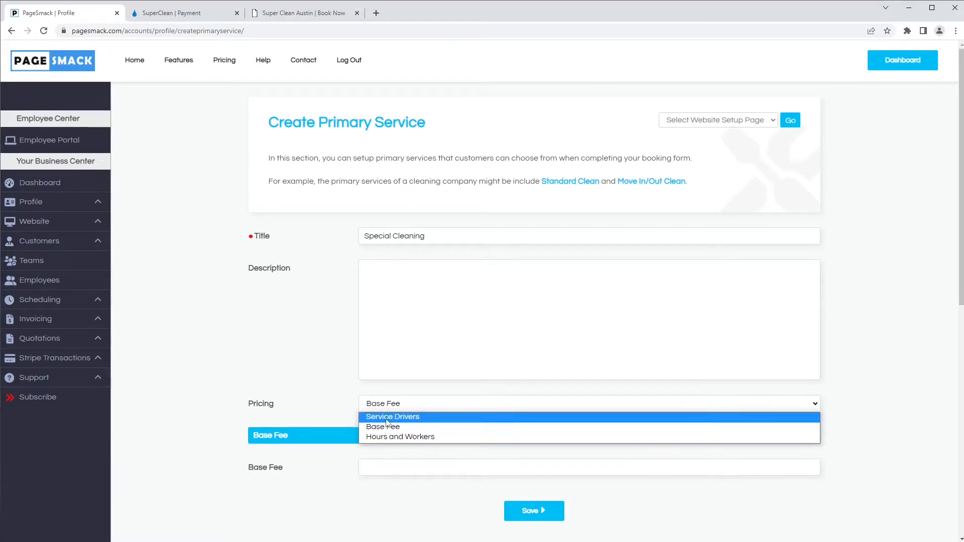
pyautogui.click(386, 418)
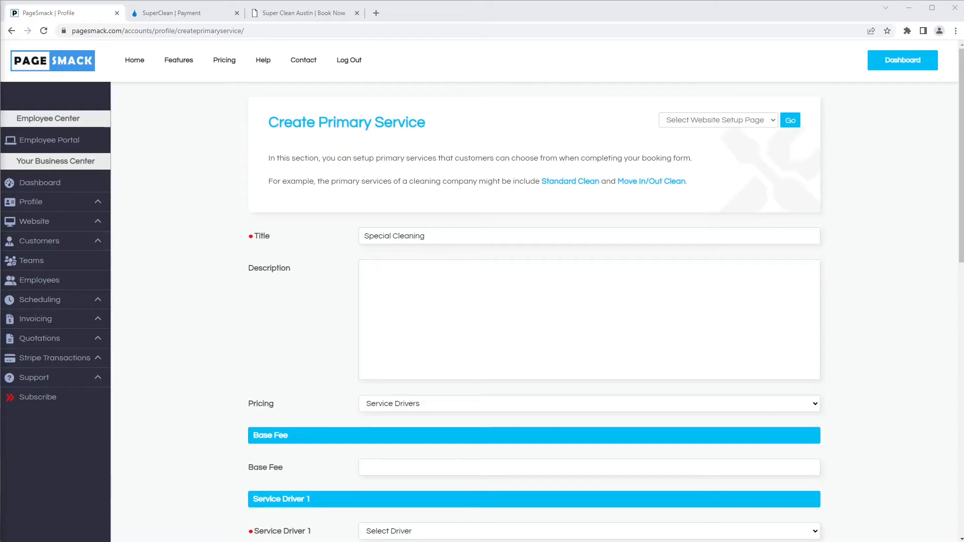
# Step: Price Special Cleaning at 75 per bedroom and 50 per bathroom, with a 25 Base Fee
pyautogui.scroll(-4, 326, 362)
pyautogui.click(372, 335)
pyautogui.click(391, 377)
pyautogui.click(408, 361)
pyautogui.write('75')
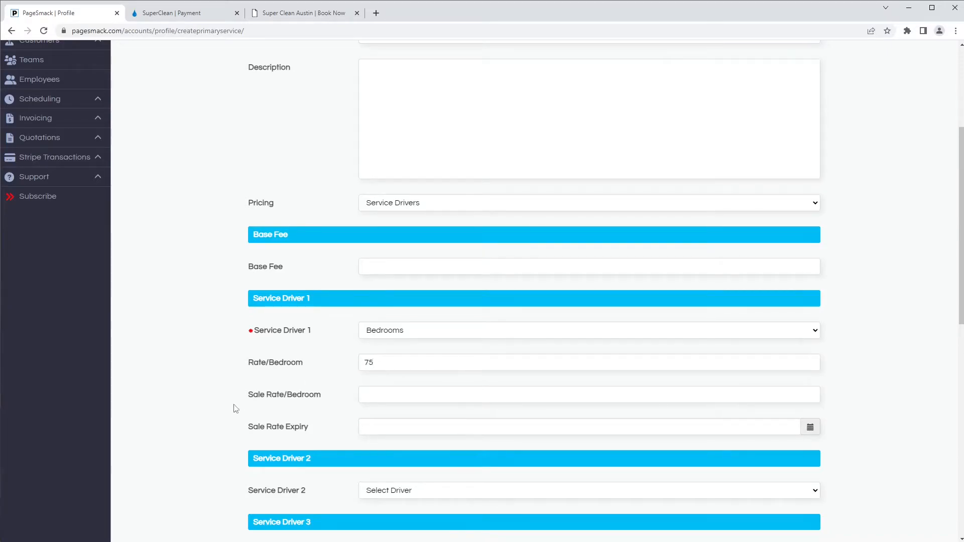
pyautogui.scroll(-2, 251, 407)
pyautogui.click(389, 390)
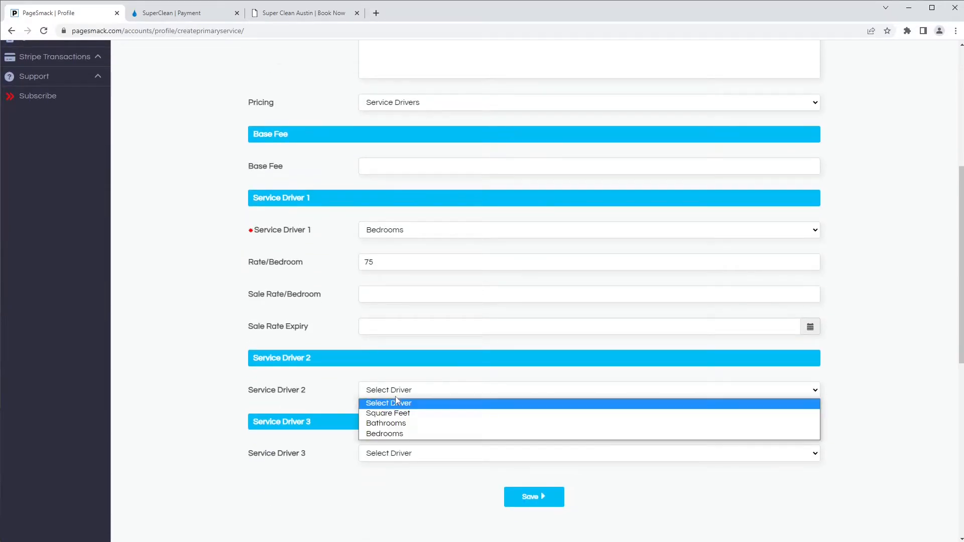
pyautogui.click(394, 423)
pyautogui.write('50')
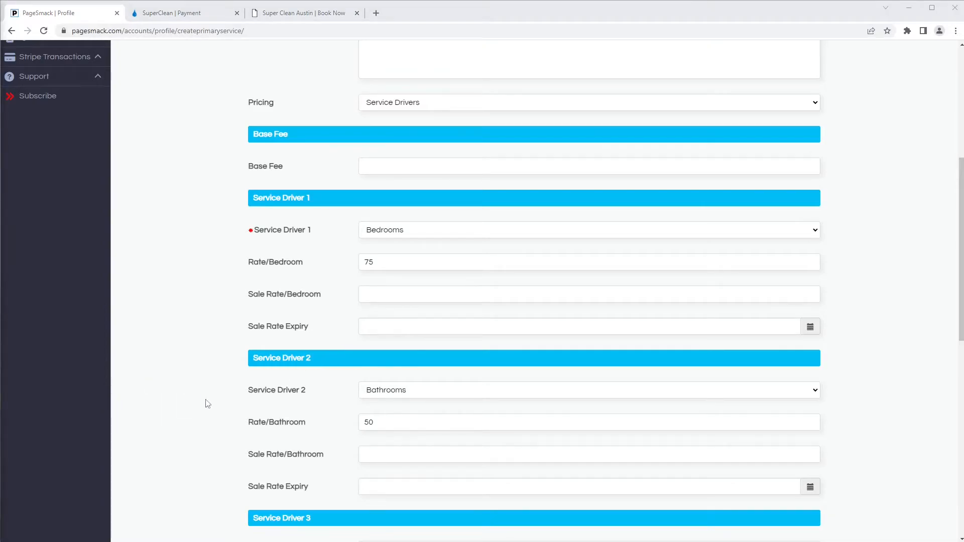
pyautogui.click(381, 171)
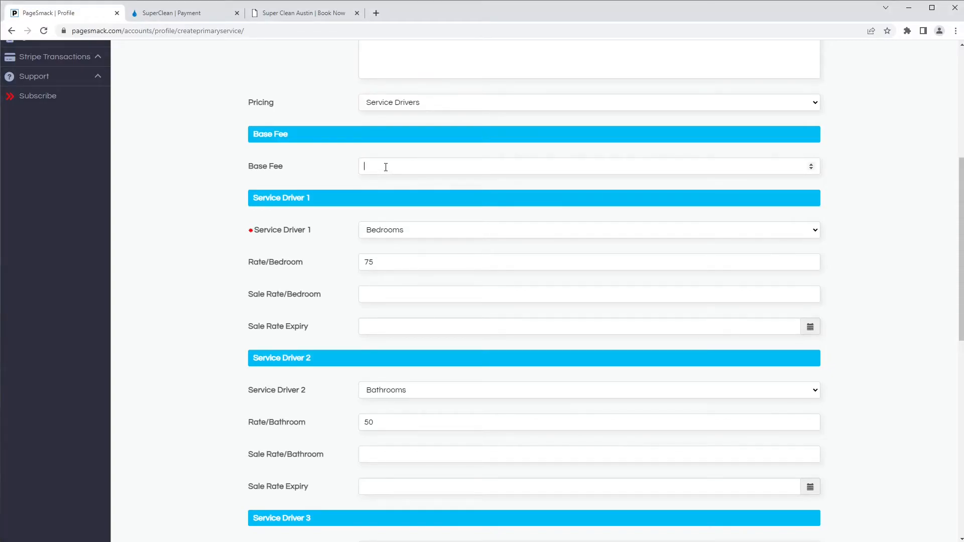
pyautogui.write('25')
pyautogui.click(383, 103)
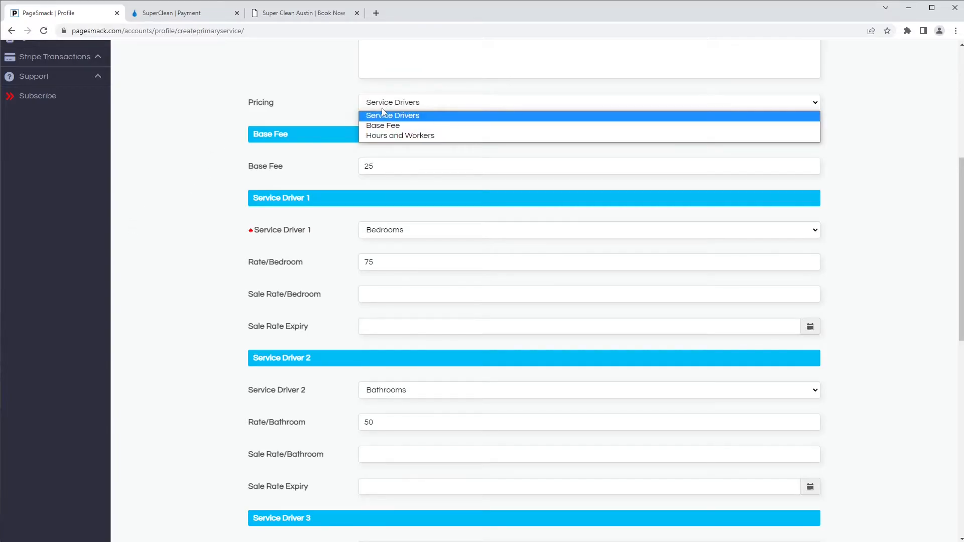
# Step: Switch pricing to Hours and Workers at an Hourly Rate of 50, for 1 to 8 hours
pyautogui.click(389, 136)
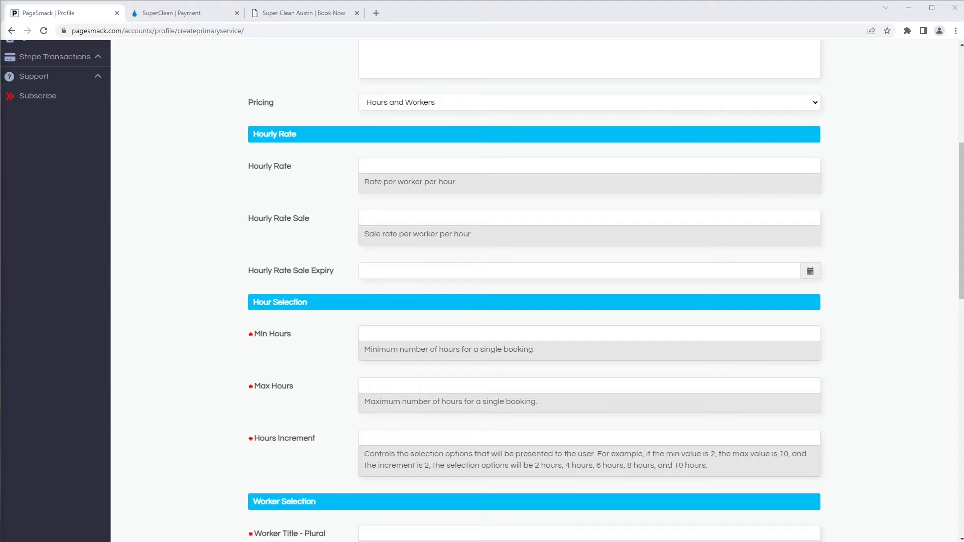
pyautogui.click(389, 164)
pyautogui.write('50')
pyautogui.click(390, 335)
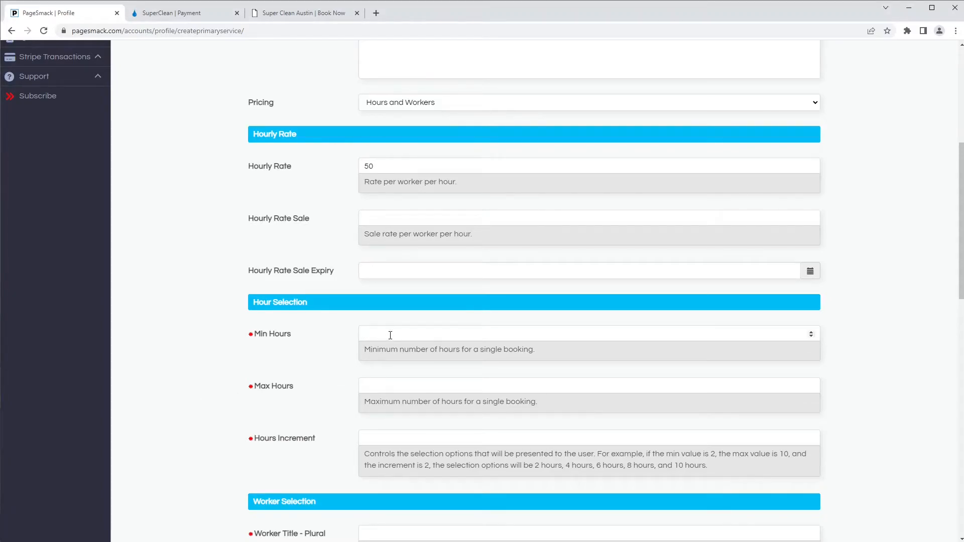
pyautogui.write('1')
pyautogui.click(395, 380)
pyautogui.write('8')
pyautogui.click(373, 434)
# Step: Title the workers 'Cleaners' / 'Cleaner' and enter 2, a maximum of 6, and increment 2
pyautogui.scroll(-5, 157, 461)
pyautogui.scroll(-1, 169, 409)
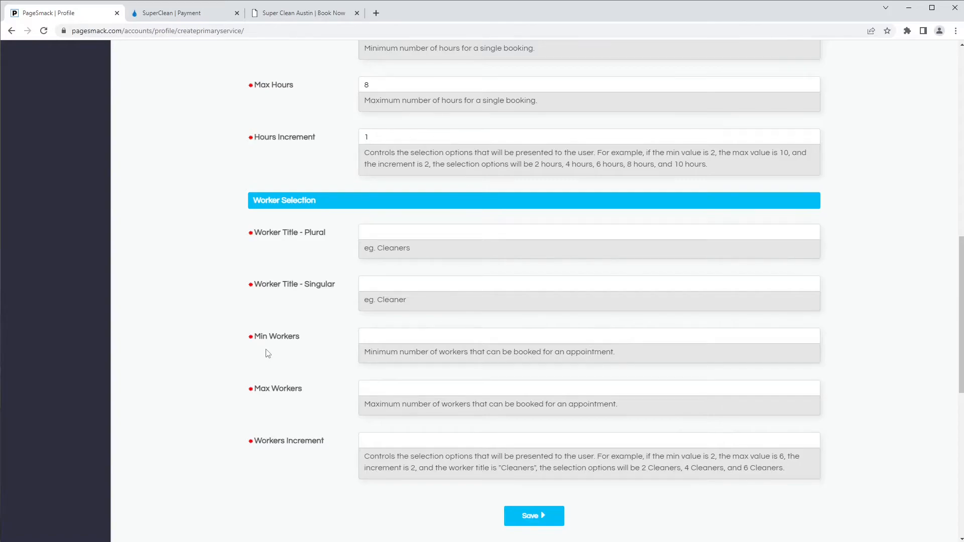
pyautogui.click(375, 233)
pyautogui.write('Cleaners')
pyautogui.write('Cleaner')
pyautogui.write('2')
pyautogui.click(406, 382)
pyautogui.write('6')
pyautogui.click(394, 442)
pyautogui.write('2')
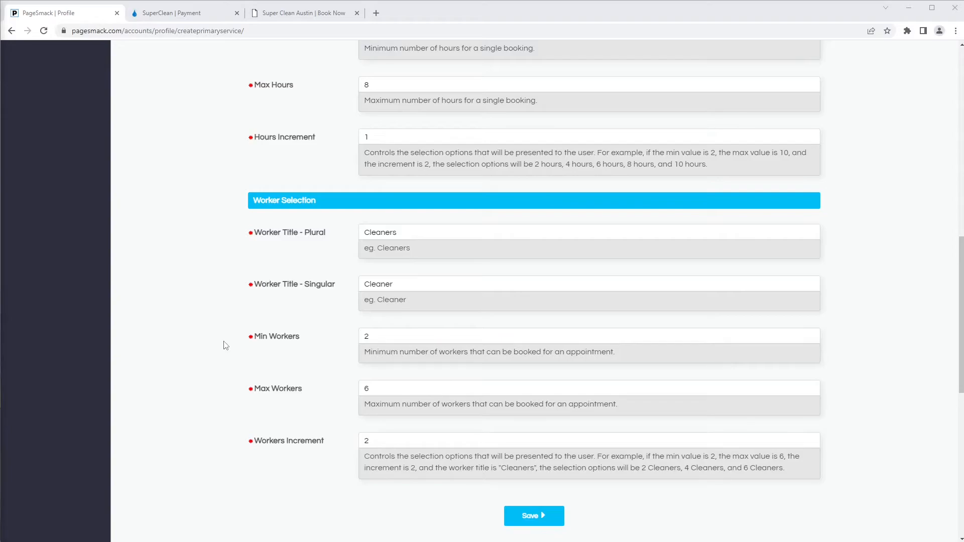
# Step: Switch pricing back to Service Drivers, with Bedrooms as the first driver at 75 per bedroom
pyautogui.scroll(12, 225, 346)
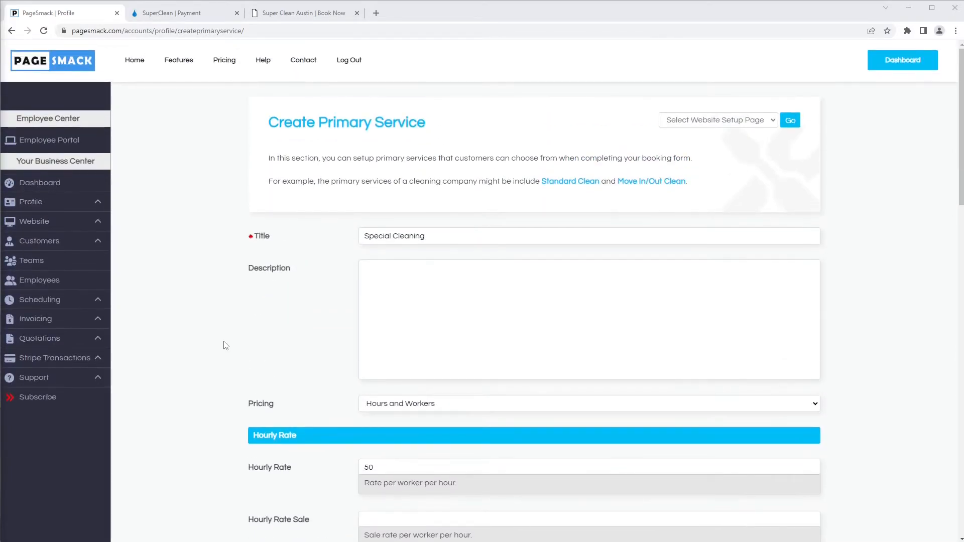
pyautogui.click(385, 405)
pyautogui.click(388, 413)
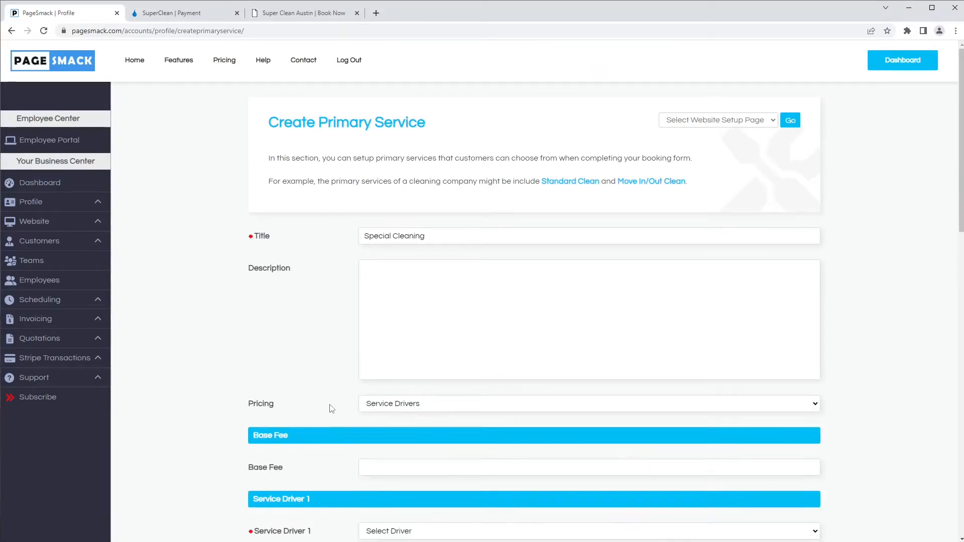
pyautogui.scroll(-1, 329, 407)
pyautogui.scroll(-4, 361, 351)
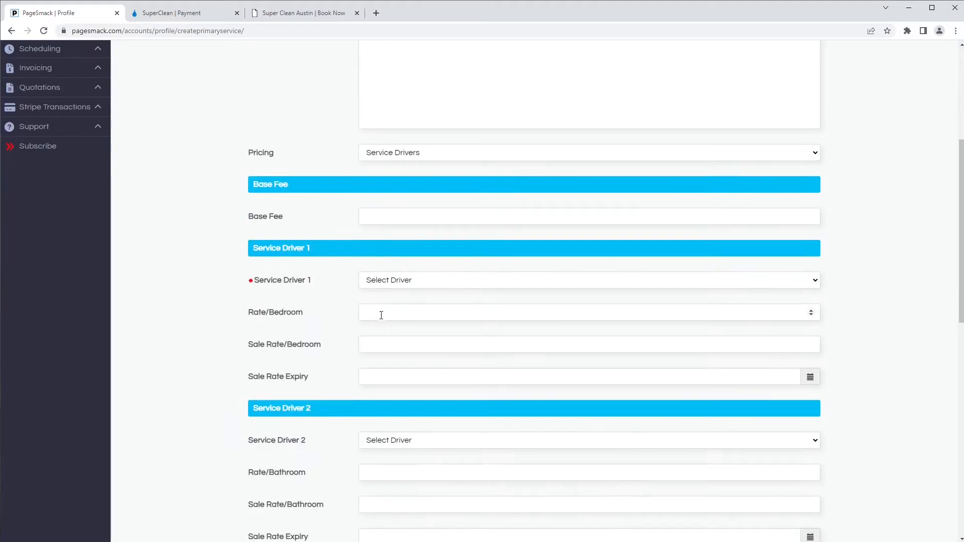
pyautogui.click(387, 284)
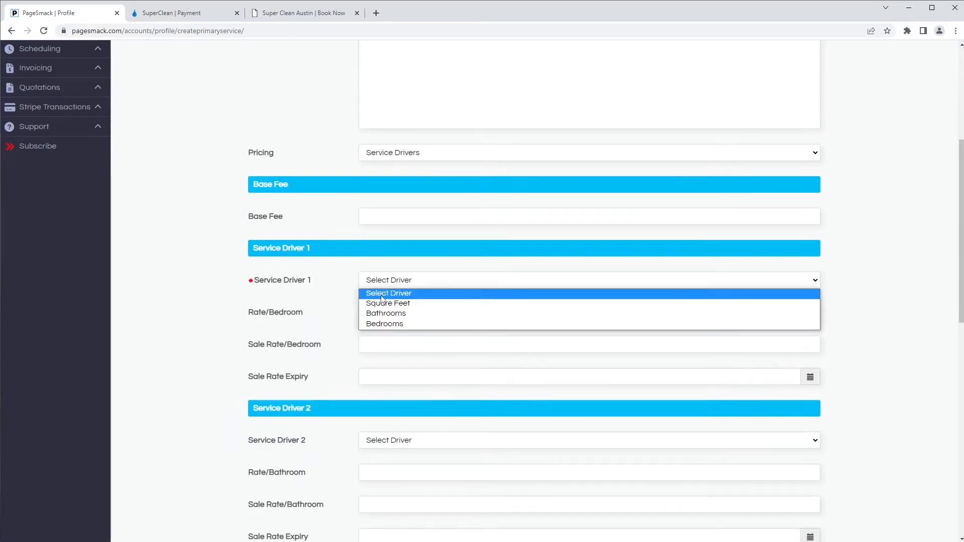
pyautogui.click(382, 324)
pyautogui.click(414, 316)
pyautogui.write('75')
# Step: Add Bathrooms at 50 per bathroom as the second driver and save the service
pyautogui.scroll(-3, 413, 316)
pyautogui.click(397, 290)
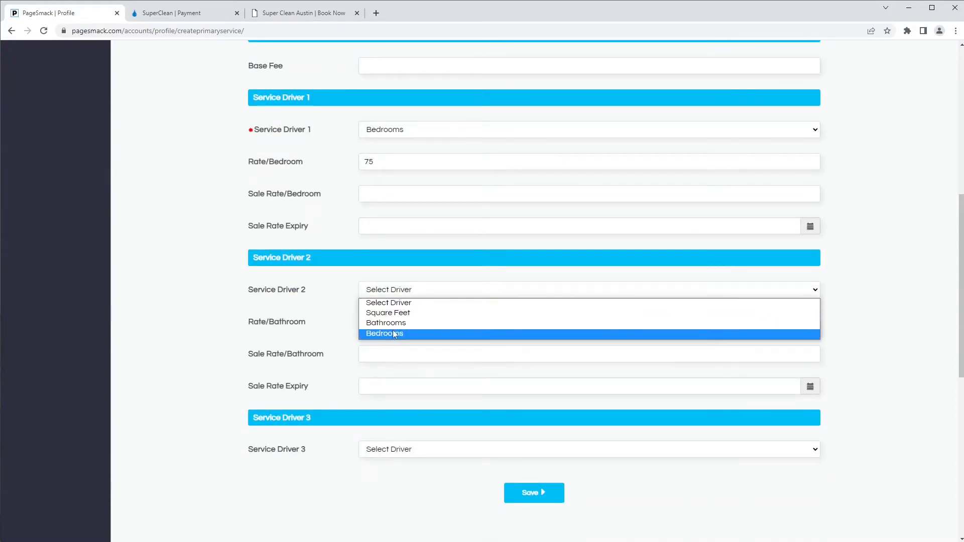
pyautogui.click(395, 323)
pyautogui.click(394, 321)
pyautogui.write('50')
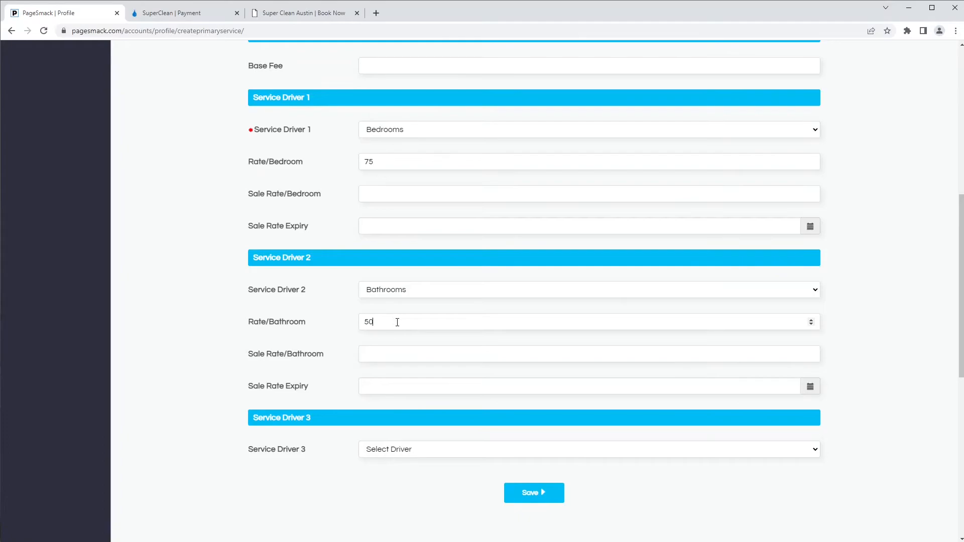
pyautogui.scroll(3, 400, 318)
pyautogui.scroll(-5, 463, 381)
pyautogui.click(534, 391)
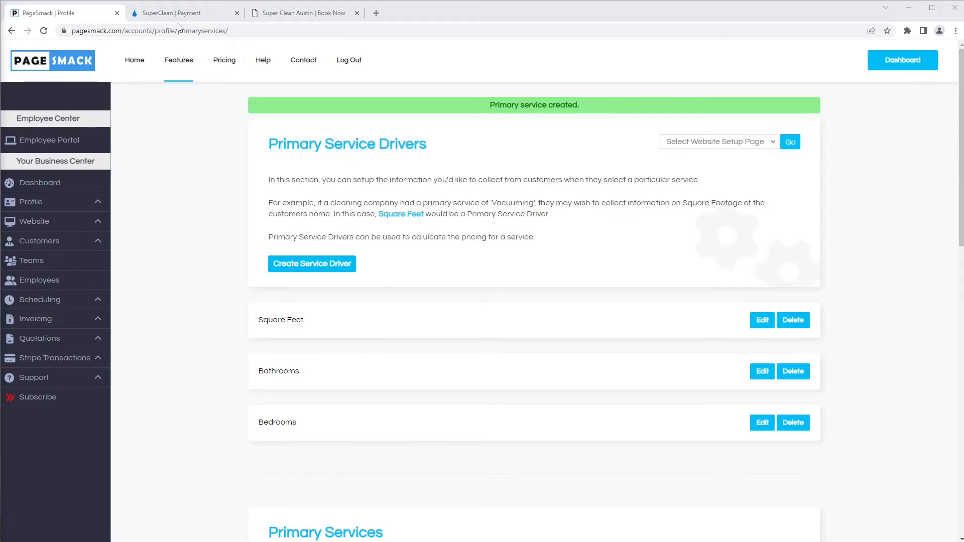
# Step: Reload the Book Now form and deselect all nine add-ons, from Inside Oven to Blinds
pyautogui.click(289, 13)
pyautogui.scroll(10, 177, 146)
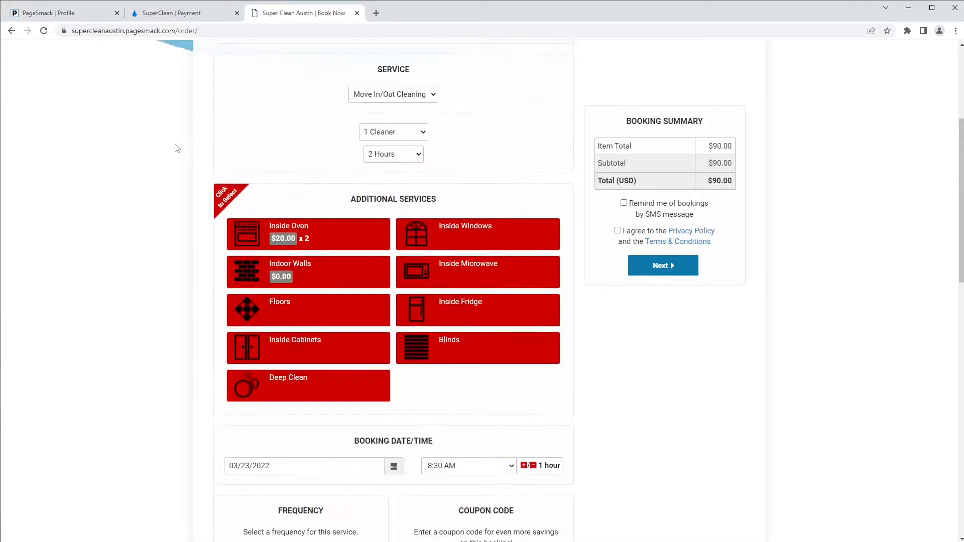
pyautogui.press('F5')
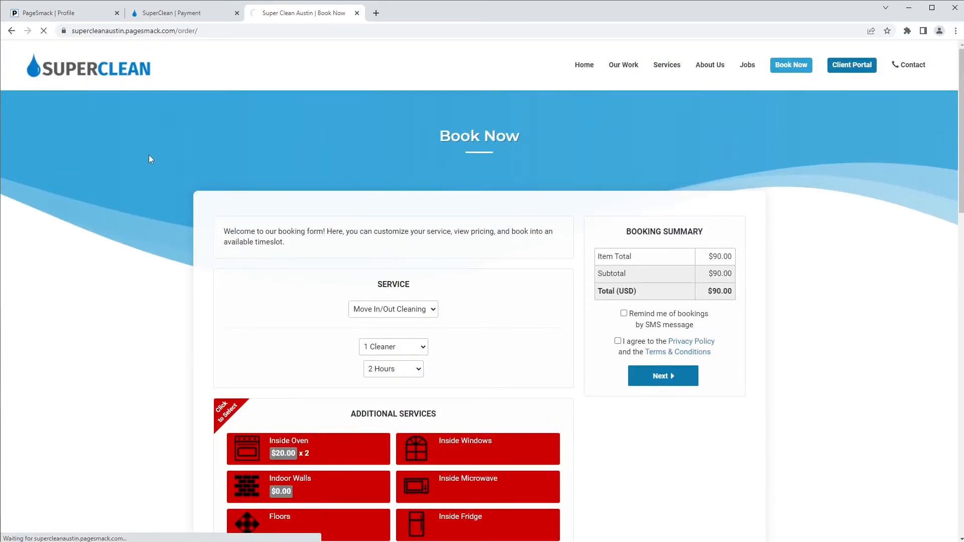
pyautogui.click(360, 444)
pyautogui.click(435, 461)
pyautogui.click(448, 488)
pyautogui.click(319, 490)
pyautogui.click(324, 524)
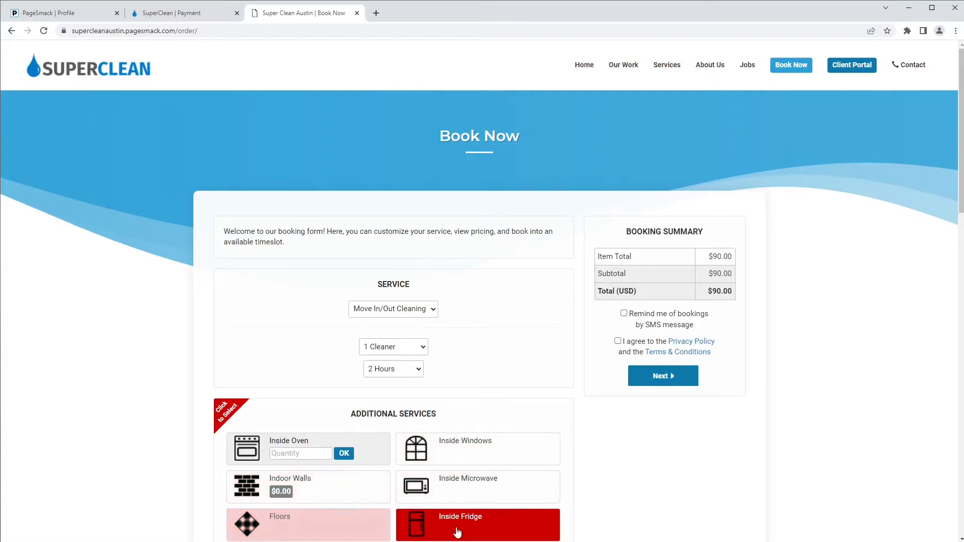
pyautogui.click(456, 533)
pyautogui.scroll(-2, 431, 517)
pyautogui.click(367, 464)
pyautogui.click(361, 495)
pyautogui.click(484, 461)
pyautogui.scroll(2, 419, 413)
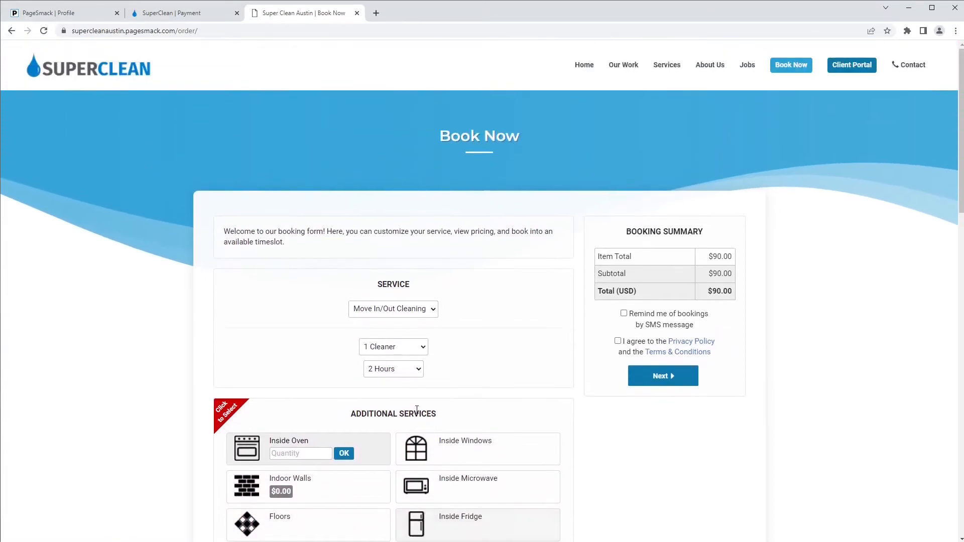
# Step: Book Special Cleaning for 3 bedrooms and 1 bathroom ($315.00), then return to PageSmack admin
pyautogui.click(395, 312)
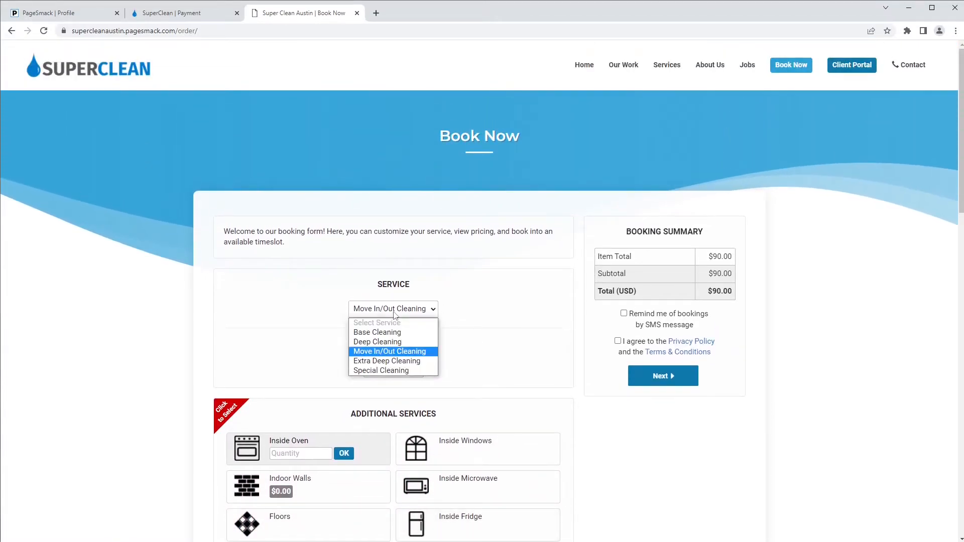
pyautogui.click(372, 372)
pyautogui.click(395, 347)
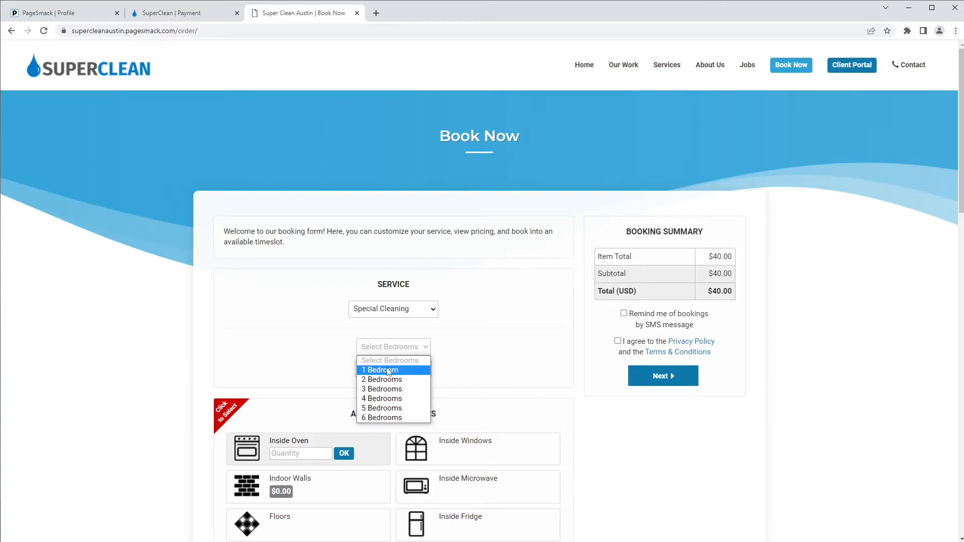
pyautogui.click(400, 380)
pyautogui.click(402, 372)
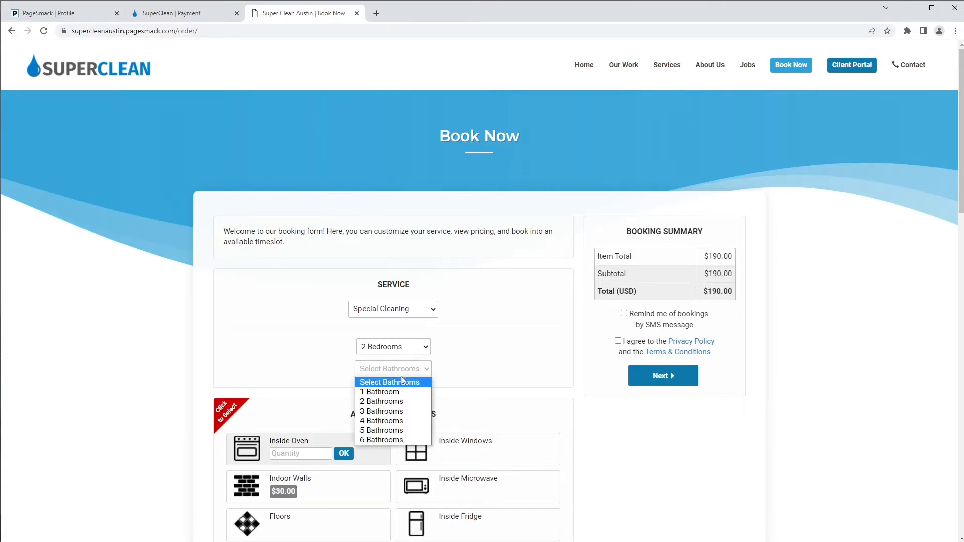
pyautogui.click(392, 402)
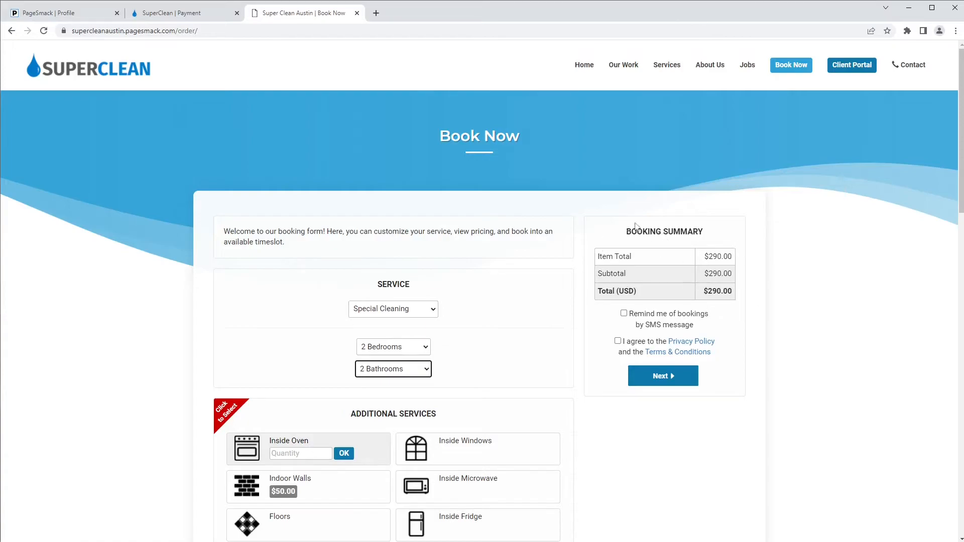
pyautogui.click(384, 372)
pyautogui.click(381, 389)
pyautogui.click(388, 354)
pyautogui.click(389, 388)
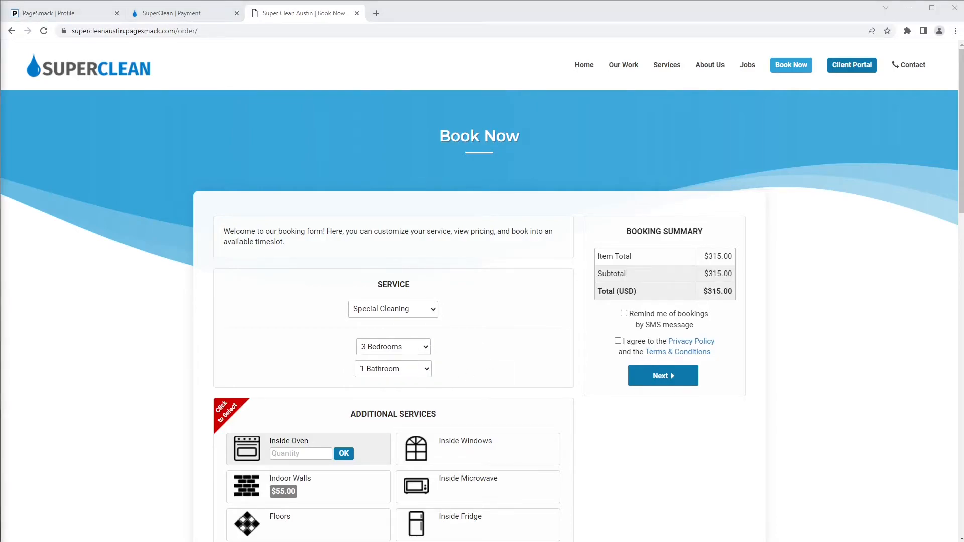
pyautogui.click(64, 15)
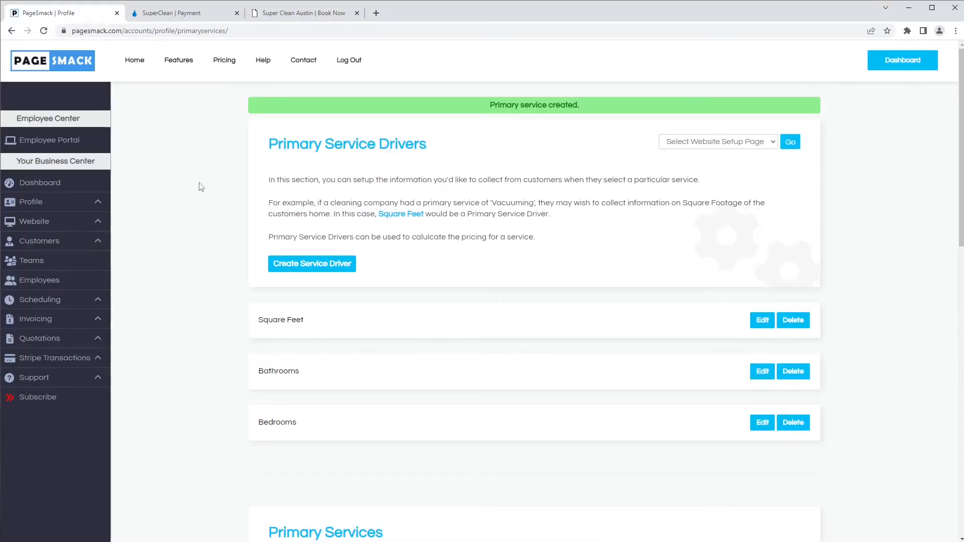
# Step: Move on from the five Primary Services to the Extra Services setup step
pyautogui.scroll(-10, 198, 181)
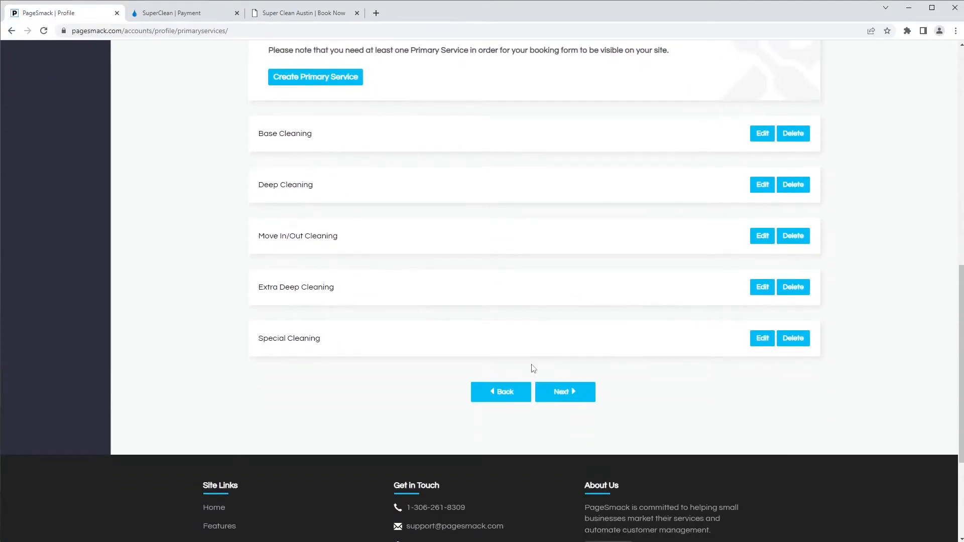
pyautogui.click(565, 393)
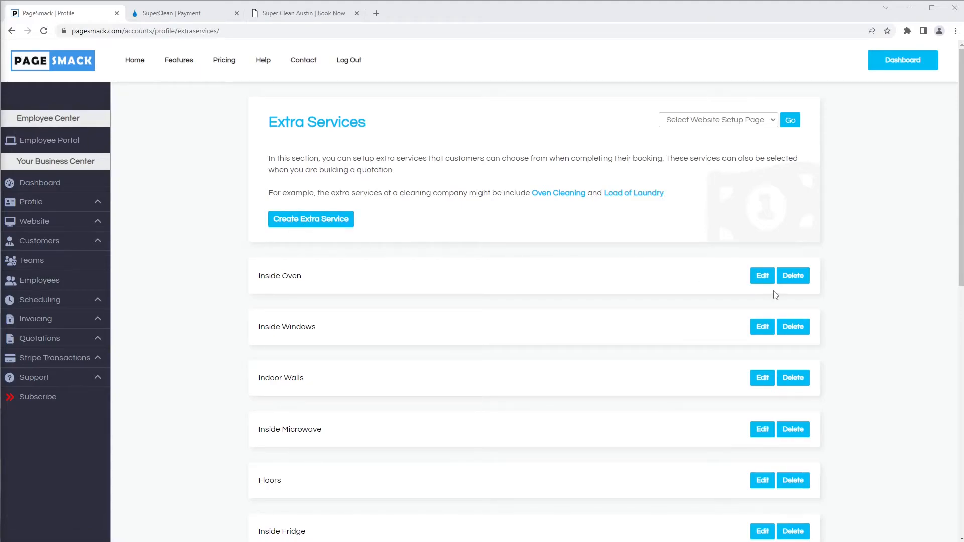
# Step: Edit the Inside Oven extra service and set its cost to a Flat Rate of 20.00
pyautogui.click(762, 277)
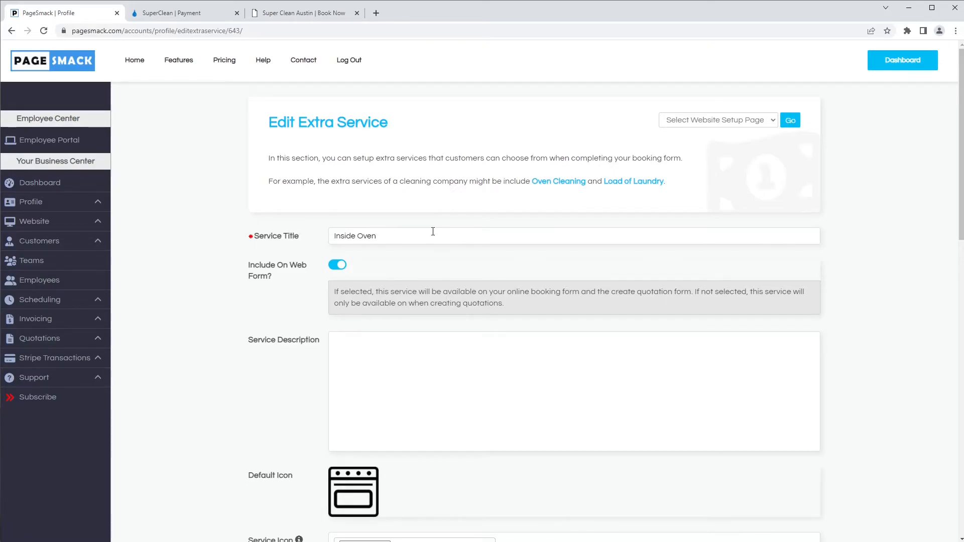
pyautogui.moveTo(427, 232); pyautogui.dragTo(299, 232)
pyautogui.click(311, 267)
pyautogui.scroll(-3, 356, 404)
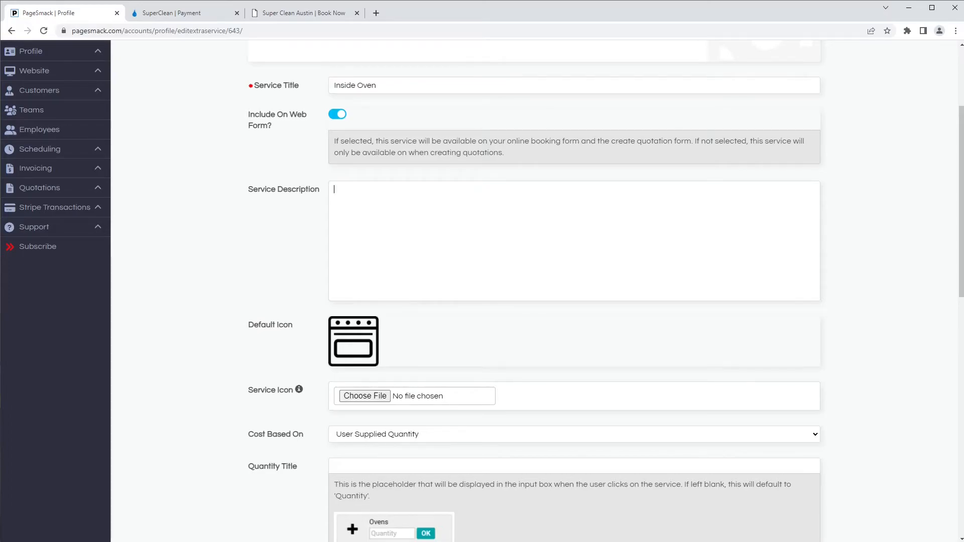
pyautogui.click(369, 435)
pyautogui.click(369, 444)
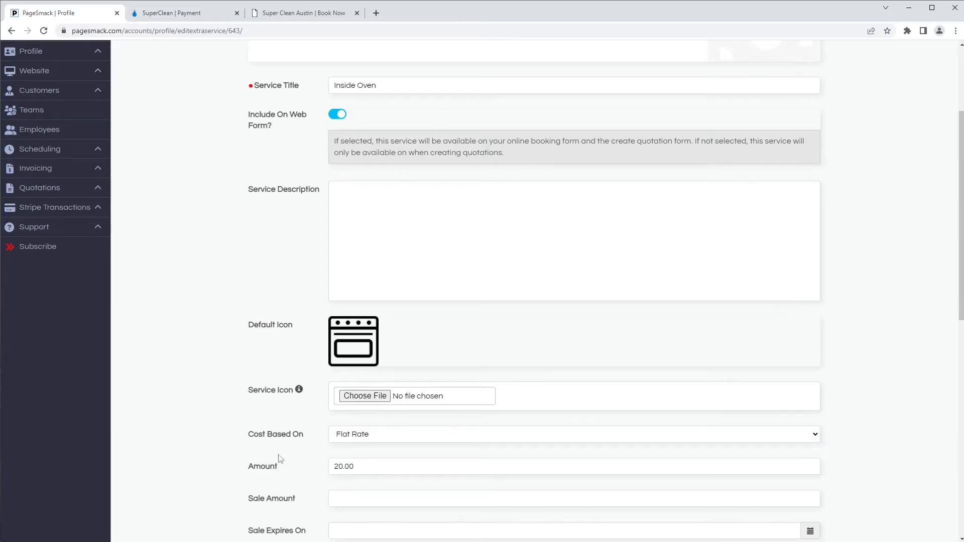
pyautogui.scroll(-1, 270, 459)
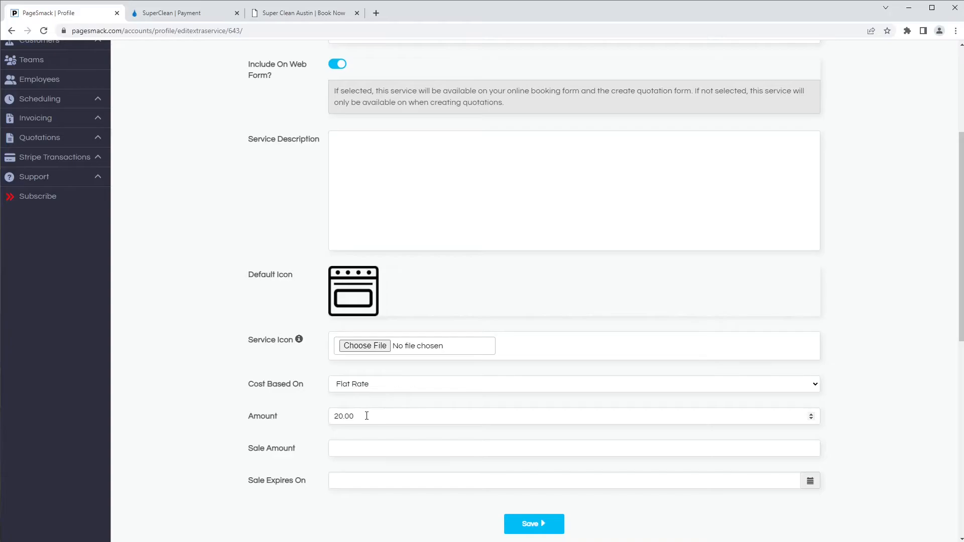
# Step: Base Inside Oven's cost on User Supplied Quantity, with the quantity titled '# of Ovens'
pyautogui.click(352, 387)
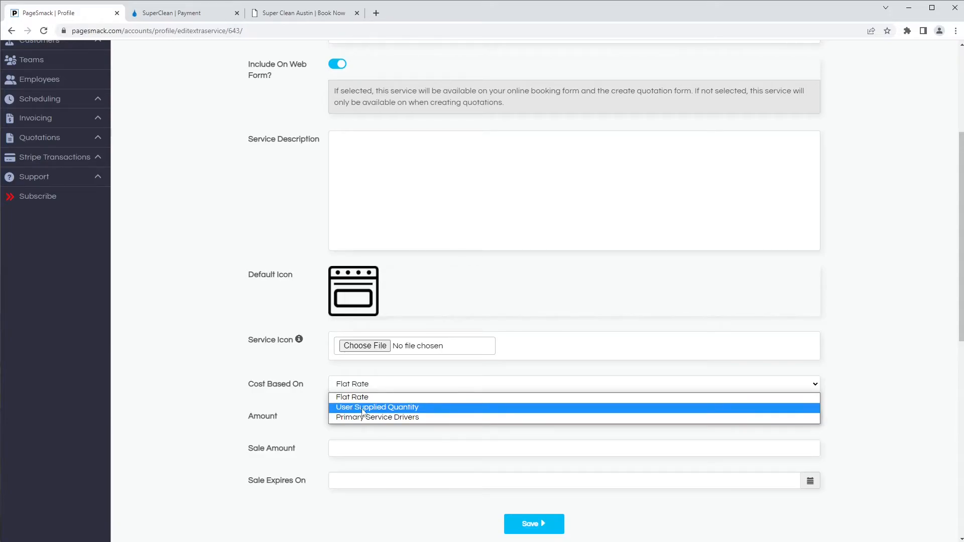
pyautogui.click(420, 408)
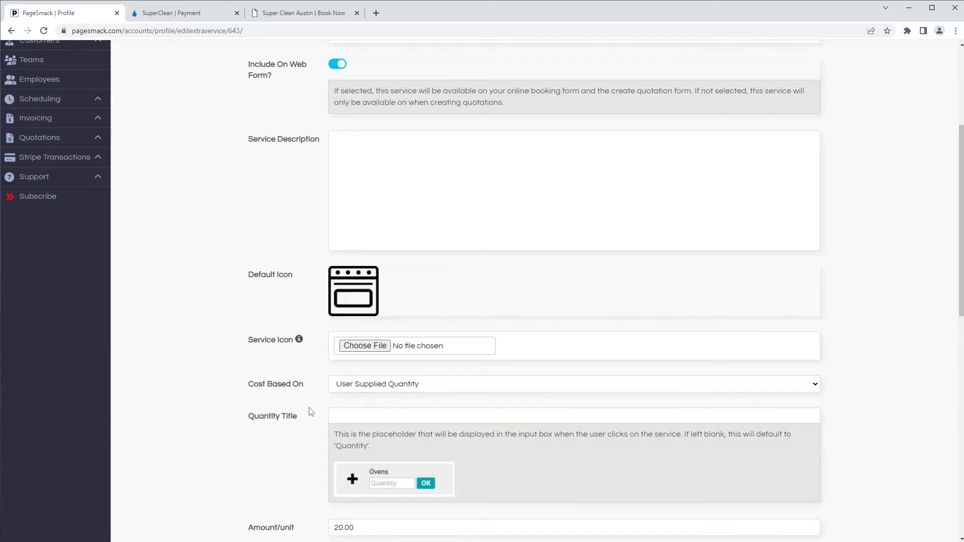
pyautogui.scroll(-2, 275, 407)
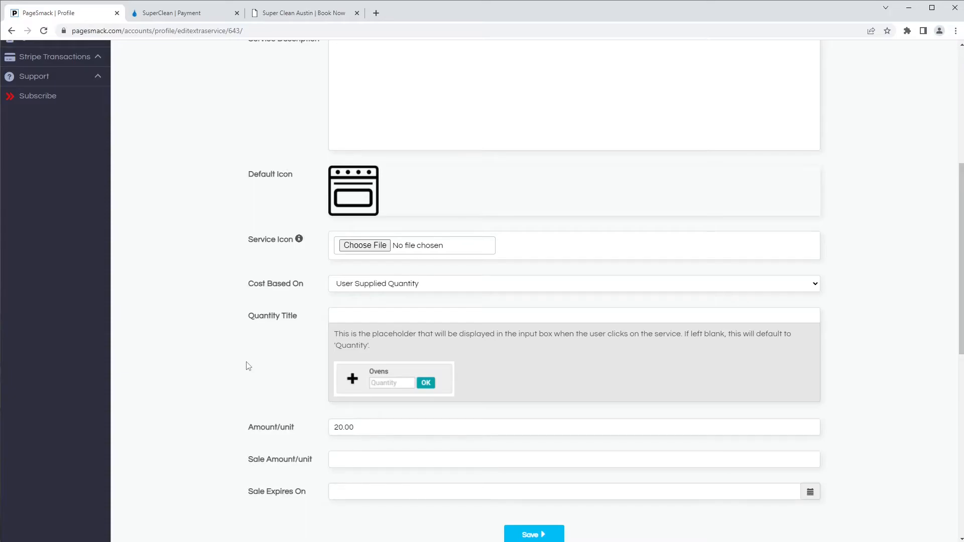
pyautogui.click(359, 308)
pyautogui.write('Number of Ove')
pyautogui.hotkey('ctrl', 'a')
pyautogui.write('Ovens')
pyautogui.write('of')
# Step: Keep the 20.00 per-unit amount and save the Inside Oven service
pyautogui.doubleClick(355, 426)
pyautogui.click(356, 426)
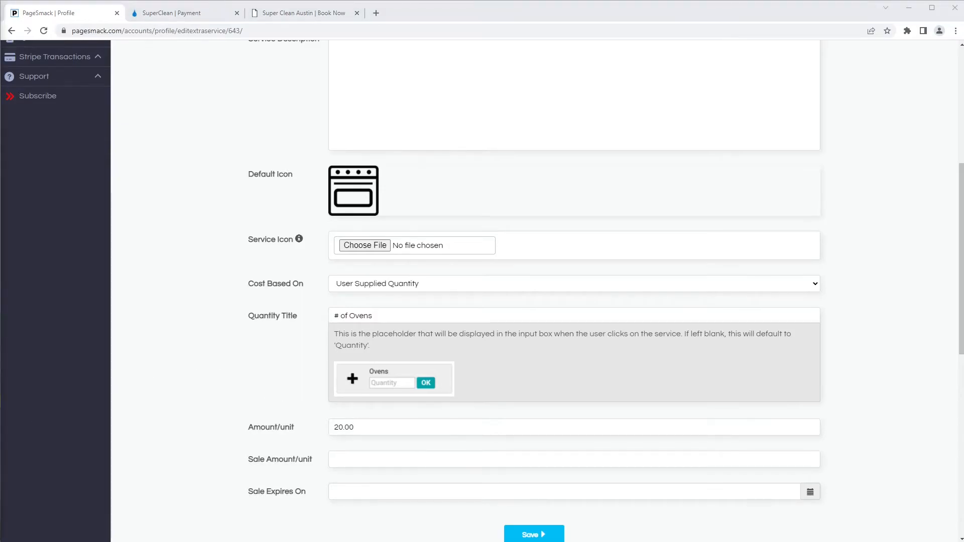
pyautogui.click(171, 458)
pyautogui.scroll(-1, 462, 488)
pyautogui.click(527, 483)
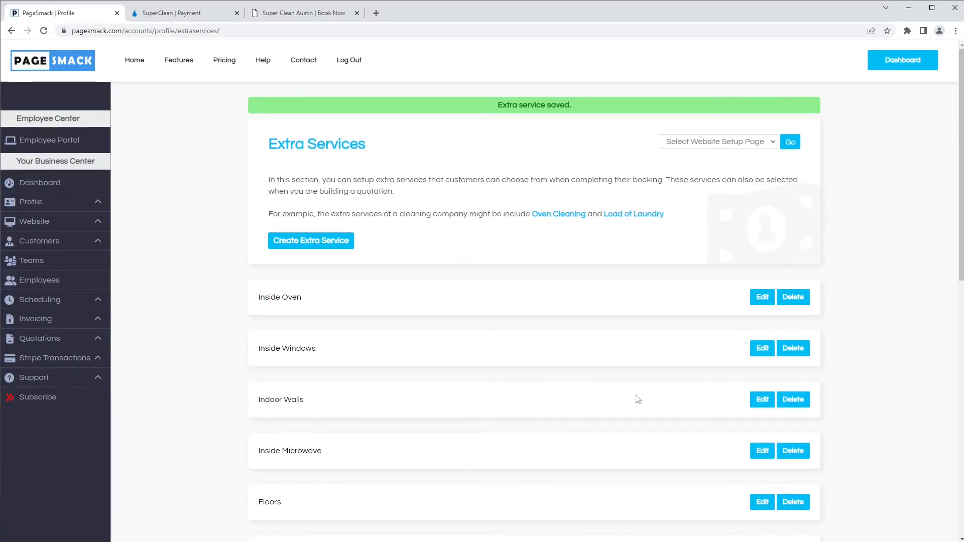
# Step: Save Indoor Walls priced by Primary Service Drivers: 15.00 per bedroom, 10.00 per bathroom
pyautogui.click(759, 401)
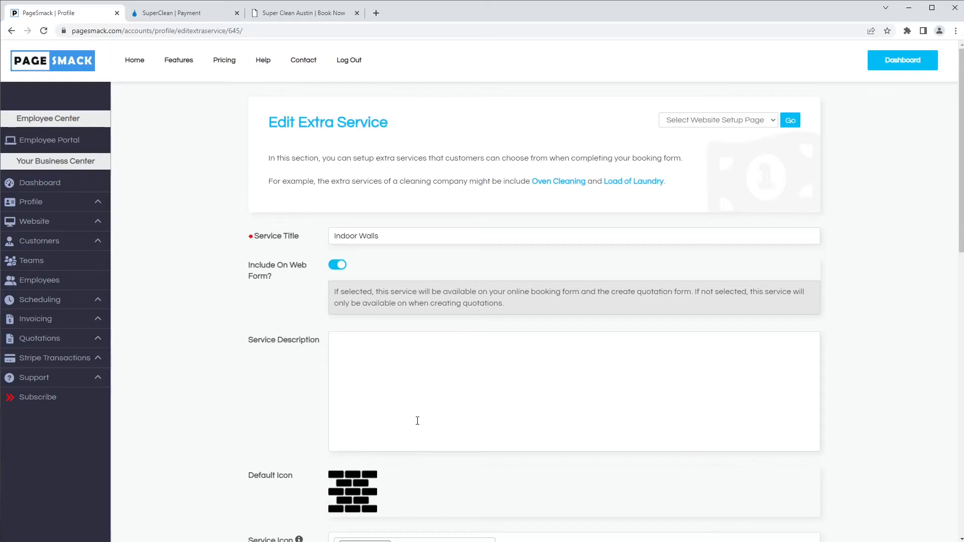
pyautogui.scroll(-6, 390, 392)
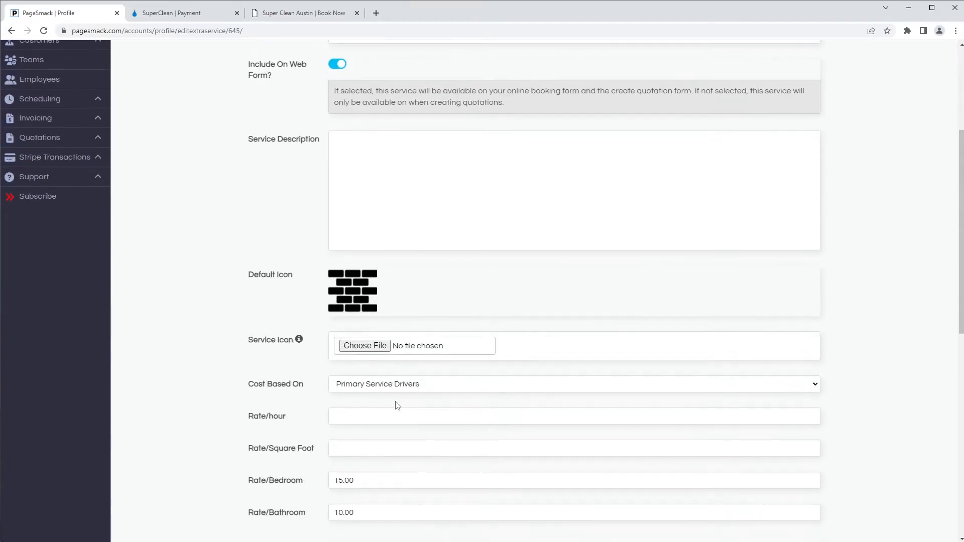
pyautogui.moveTo(248, 284); pyautogui.dragTo(303, 284)
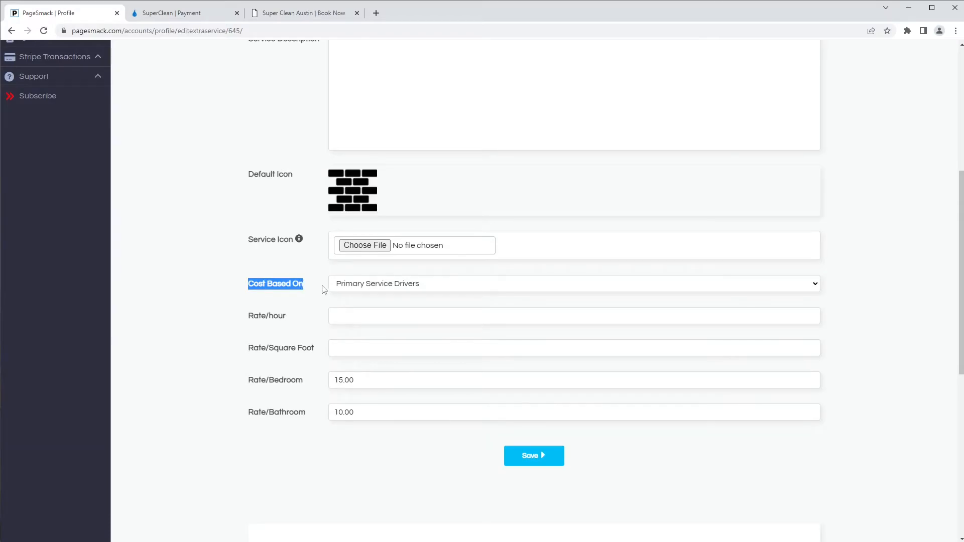
pyautogui.click(339, 287)
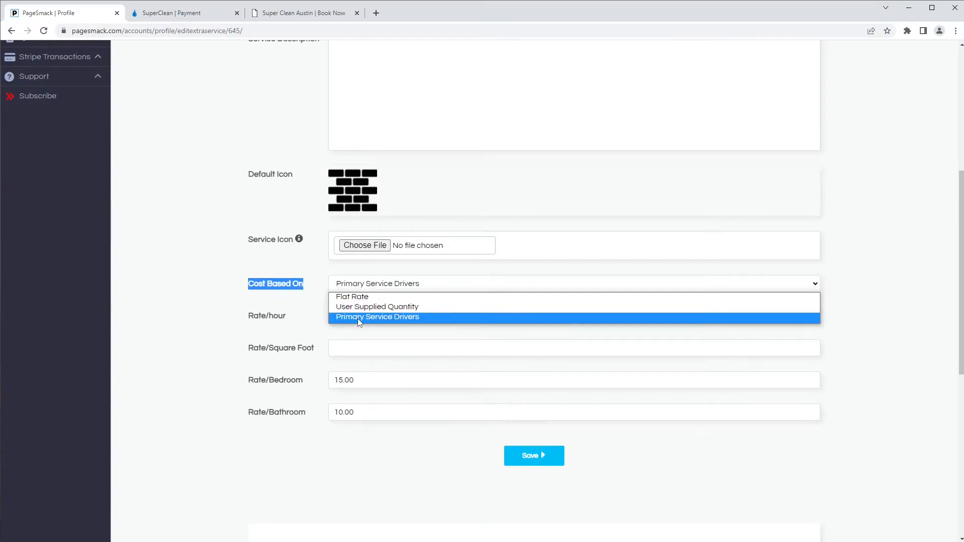
pyautogui.click(358, 318)
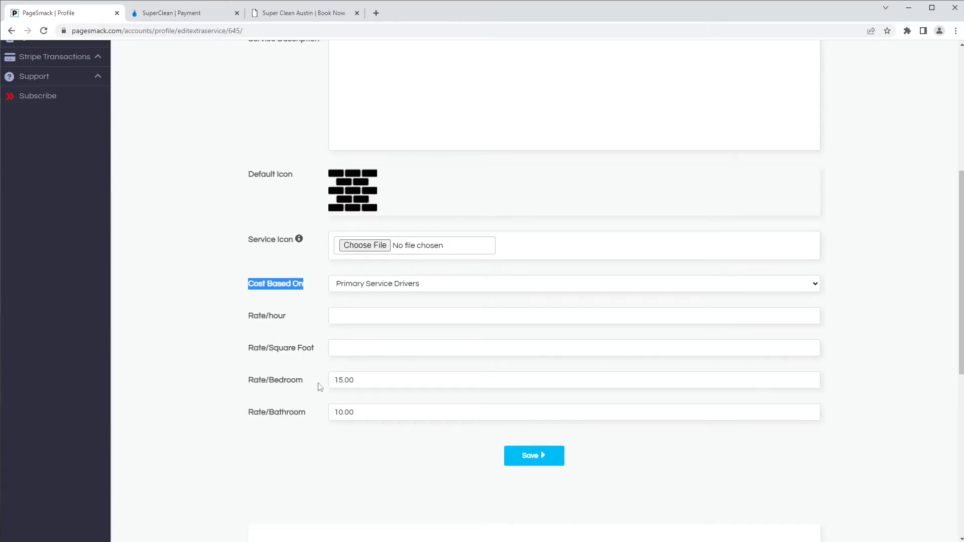
pyautogui.moveTo(301, 380); pyautogui.dragTo(270, 389)
pyautogui.click(286, 393)
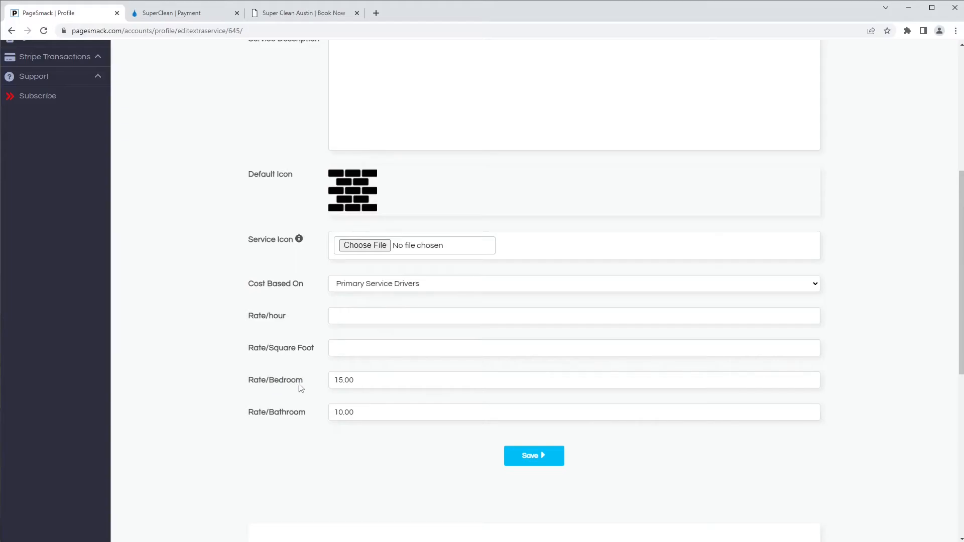
pyautogui.moveTo(369, 379); pyautogui.dragTo(326, 383)
pyautogui.click(362, 416)
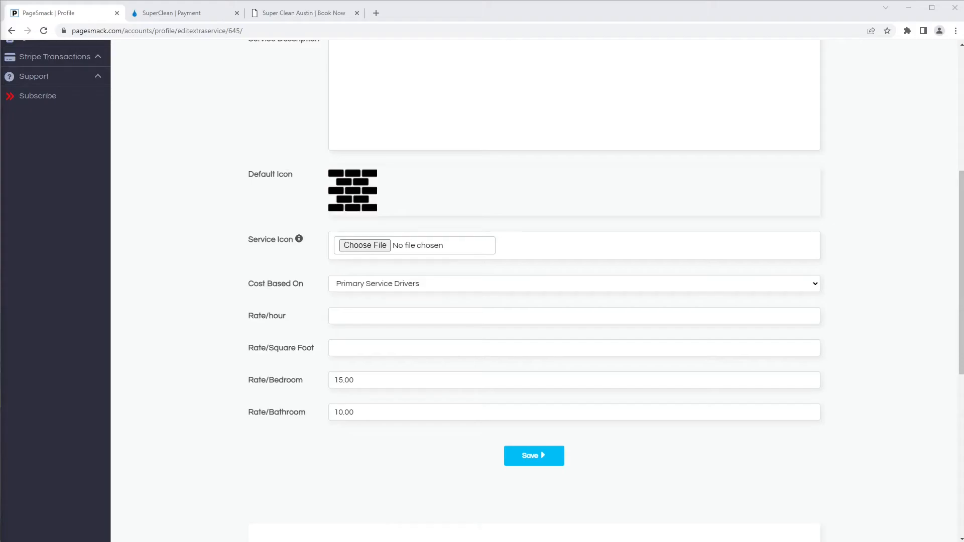
pyautogui.click(511, 460)
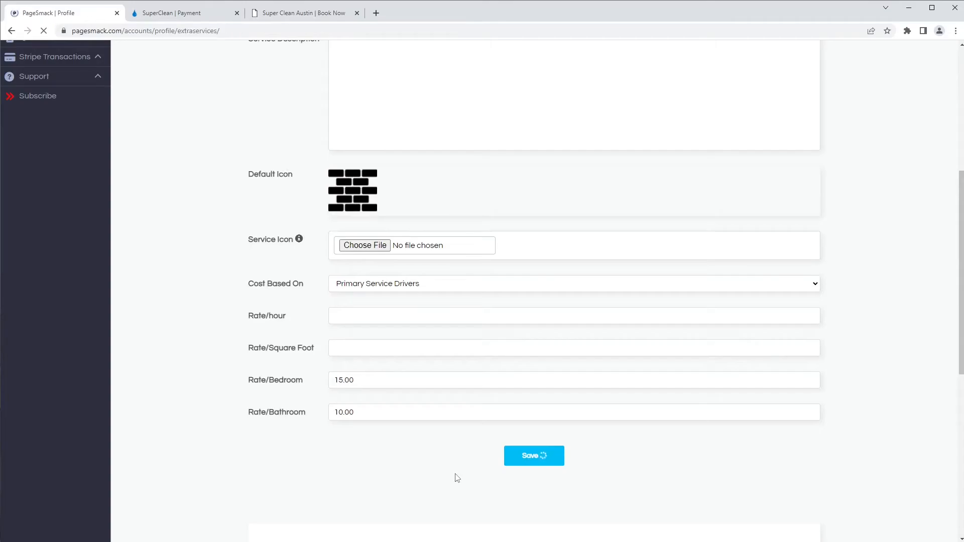
# Step: Reload the SuperClean booking form and set Inside Oven to 3 ovens
pyautogui.click(189, 15)
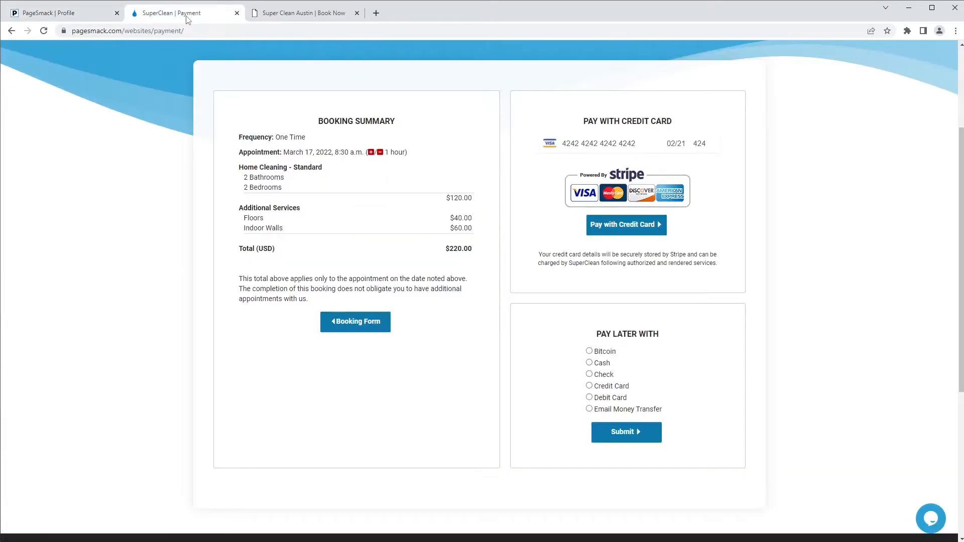
pyautogui.click(282, 13)
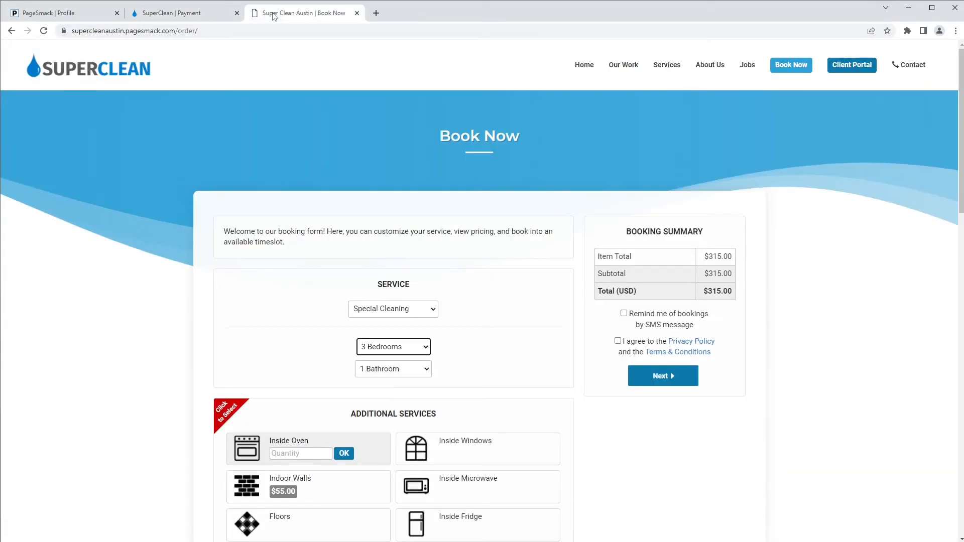
pyautogui.click(44, 30)
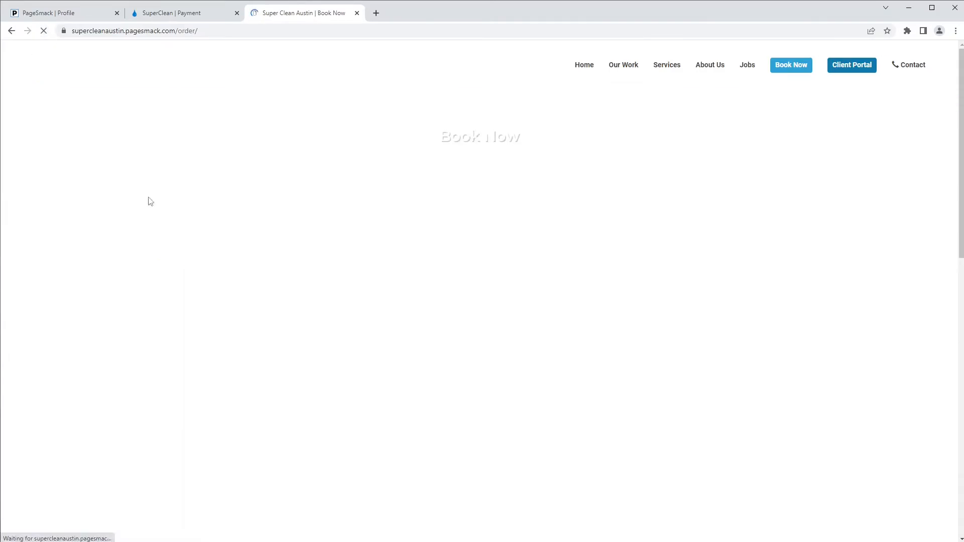
pyautogui.scroll(-1, 234, 229)
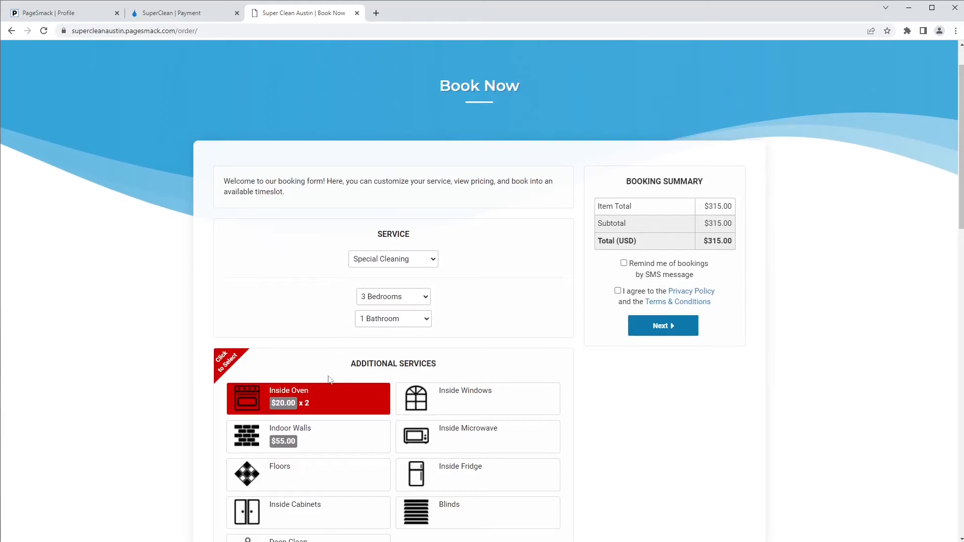
pyautogui.click(350, 397)
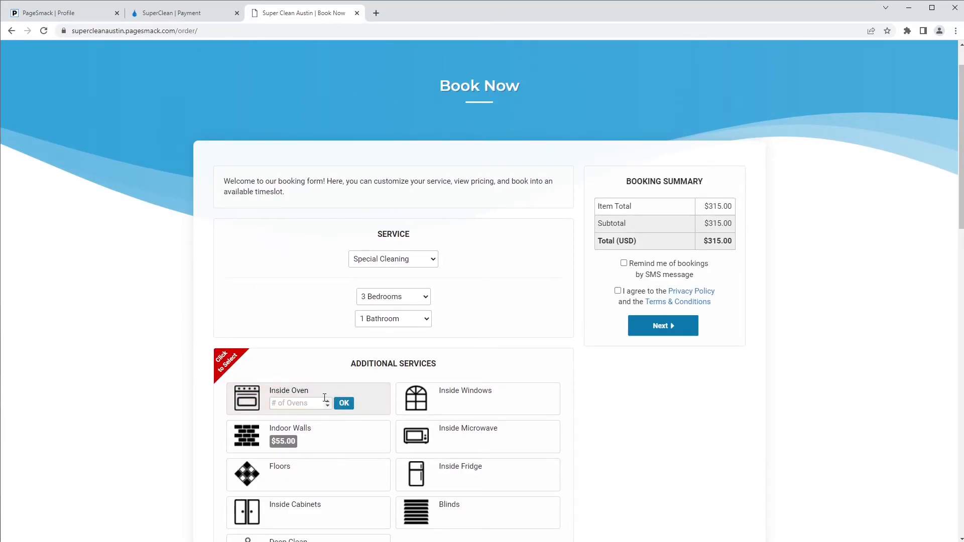
pyautogui.click(287, 404)
pyautogui.write('3')
pyautogui.click(343, 404)
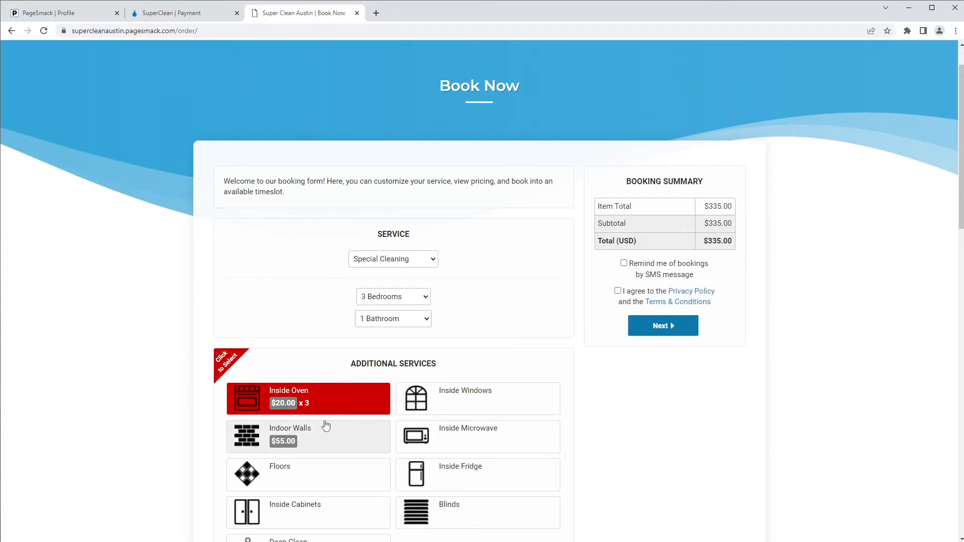
# Step: Choose 2 Bathrooms and add Indoor Walls for a $450.00 total, then return to Extra Services
pyautogui.click(406, 321)
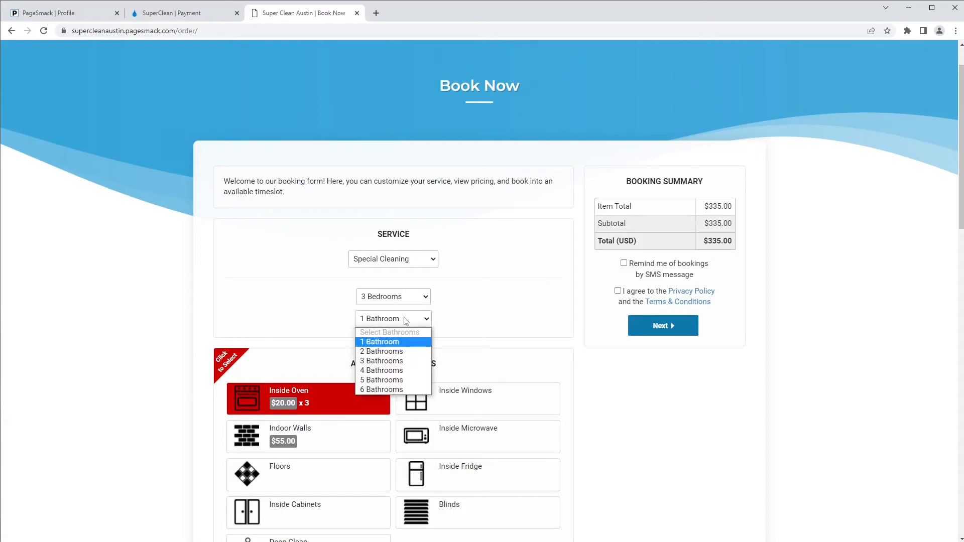
pyautogui.click(403, 352)
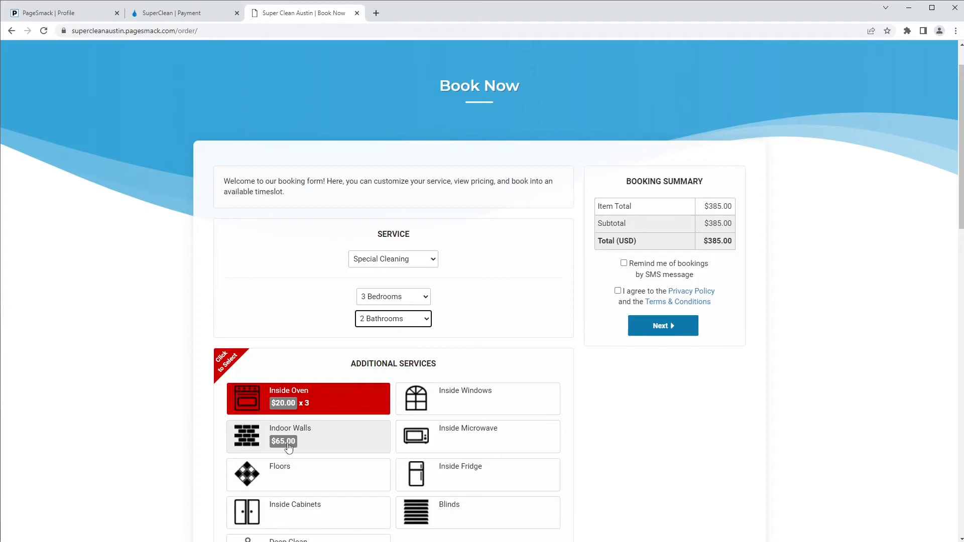
pyautogui.click(361, 440)
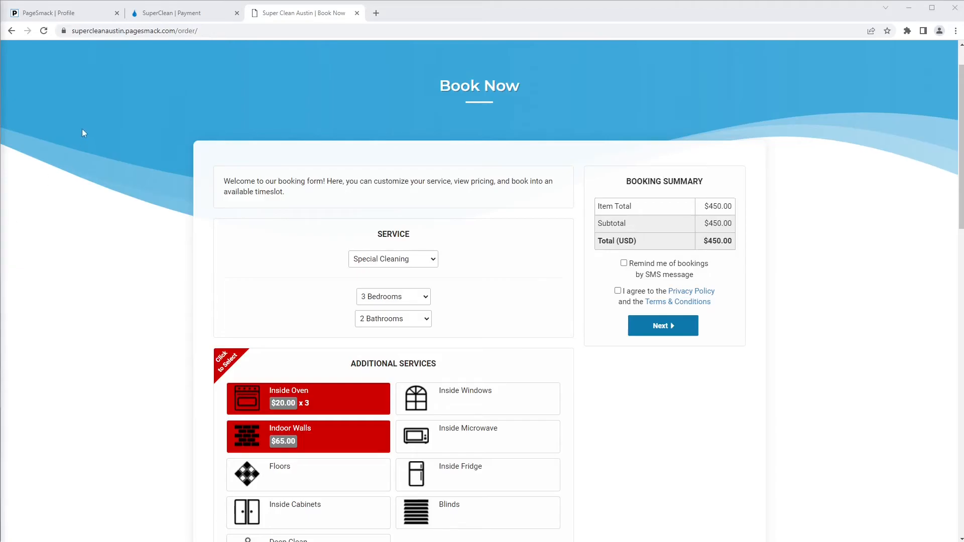
pyautogui.click(69, 14)
pyautogui.scroll(-3, 221, 261)
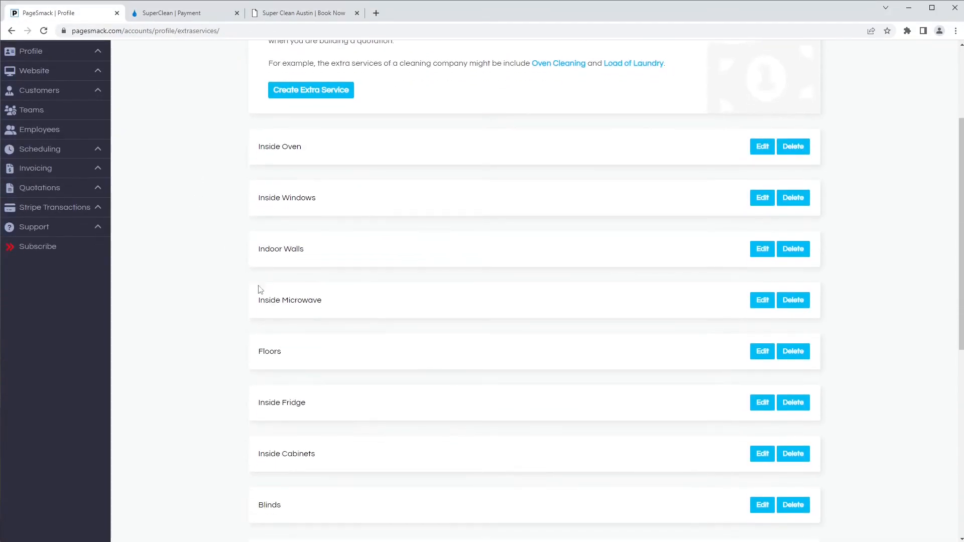
pyautogui.scroll(-5, 254, 285)
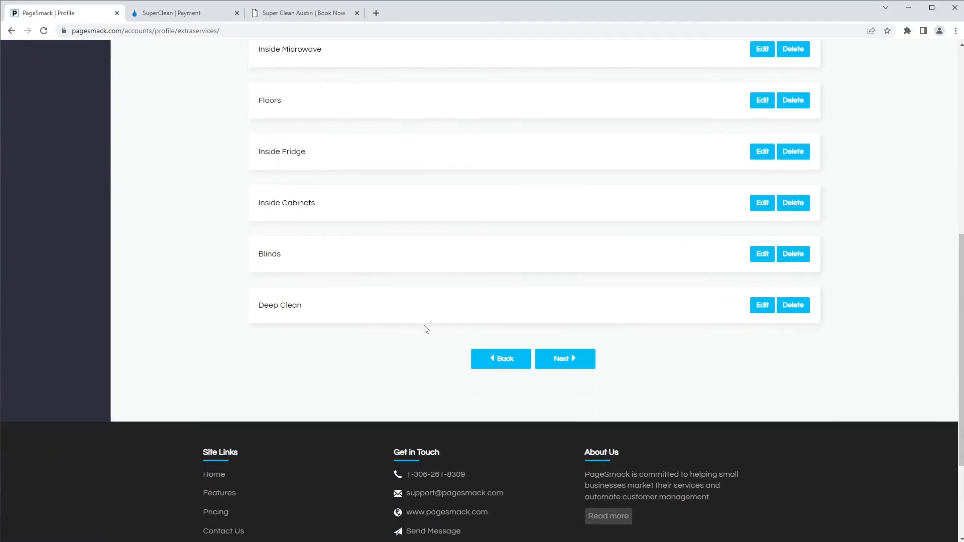
pyautogui.click(576, 364)
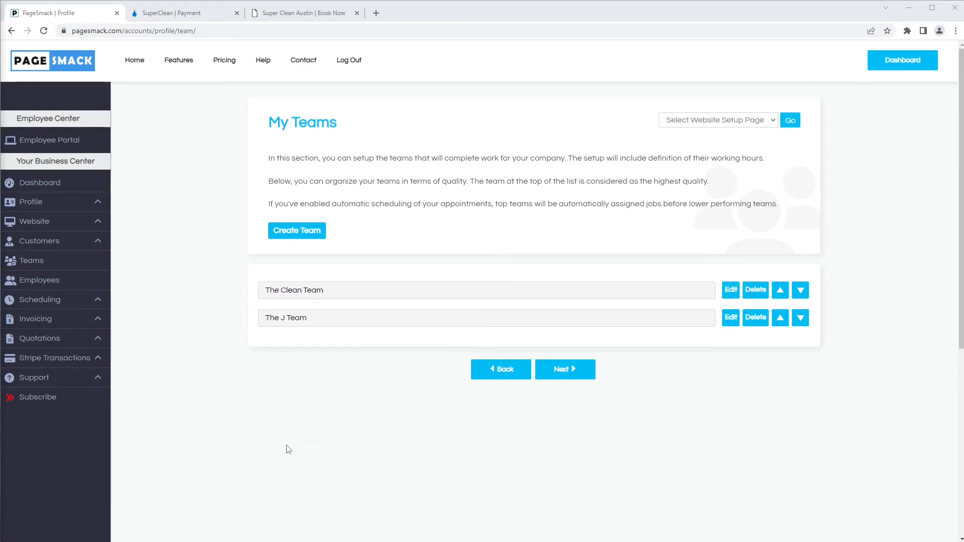
# Step: Review The Clean Team's 8:00AM, 9.0-hour shifts, keeping Sunday at 9.0 Hours, and save
pyautogui.click(732, 291)
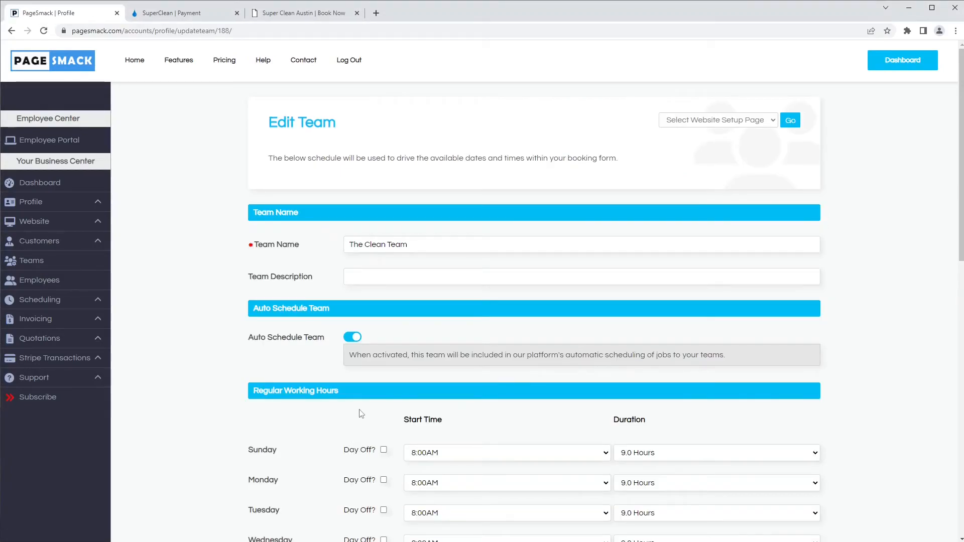
pyautogui.scroll(-1, 379, 389)
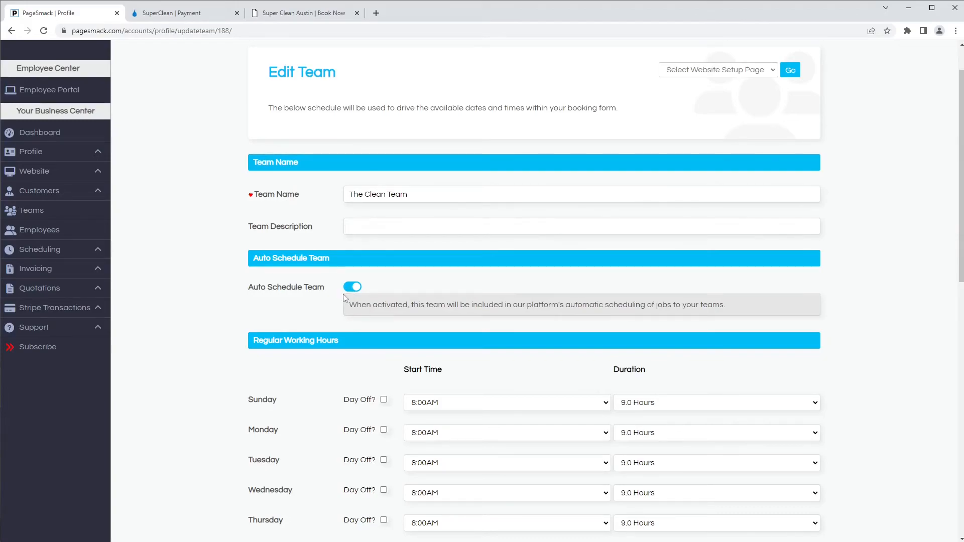
pyautogui.scroll(-2, 346, 300)
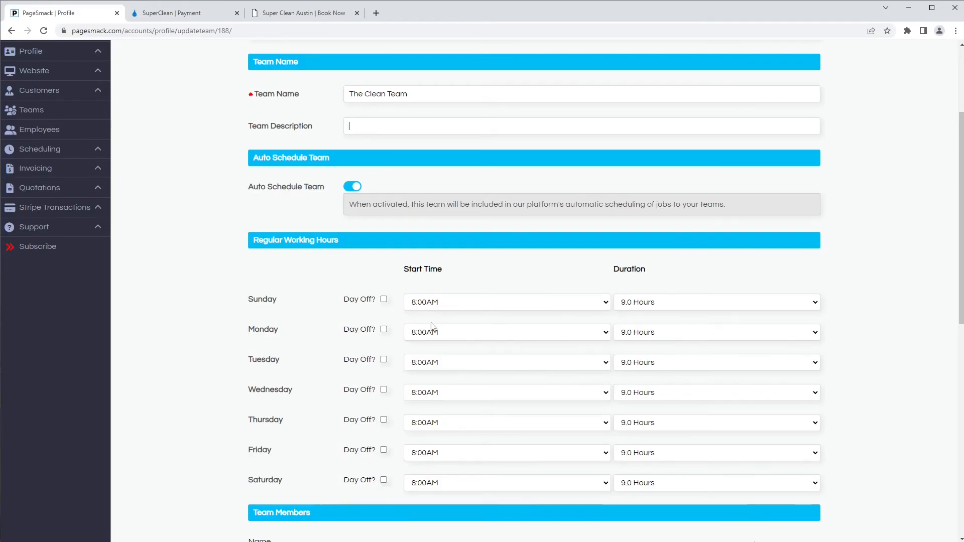
pyautogui.click(653, 301)
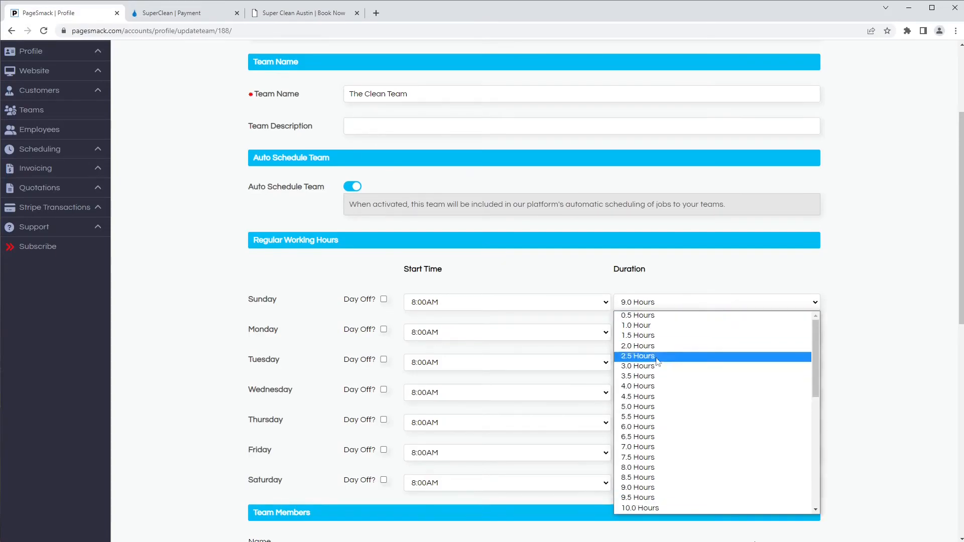
pyautogui.click(688, 284)
pyautogui.scroll(-2, 393, 346)
pyautogui.scroll(-2, 393, 347)
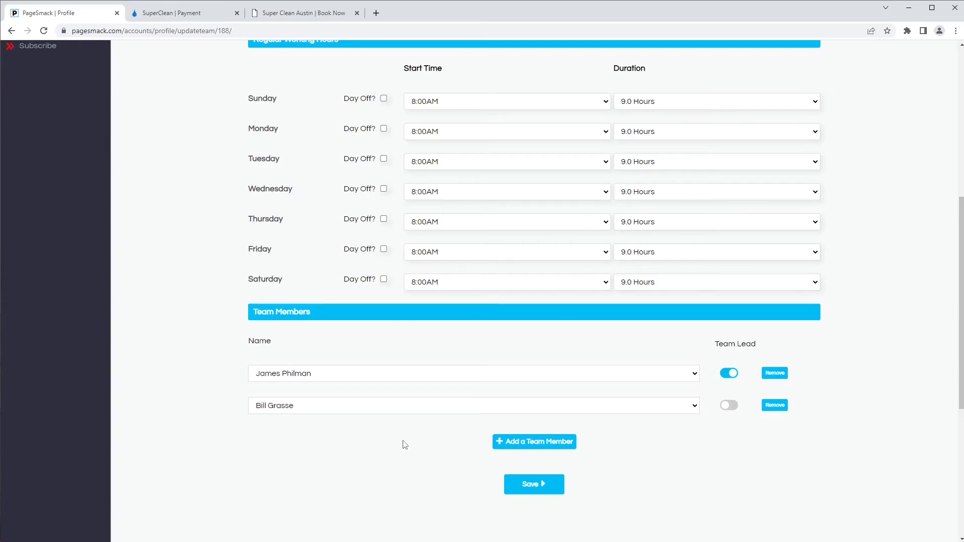
pyautogui.click(525, 487)
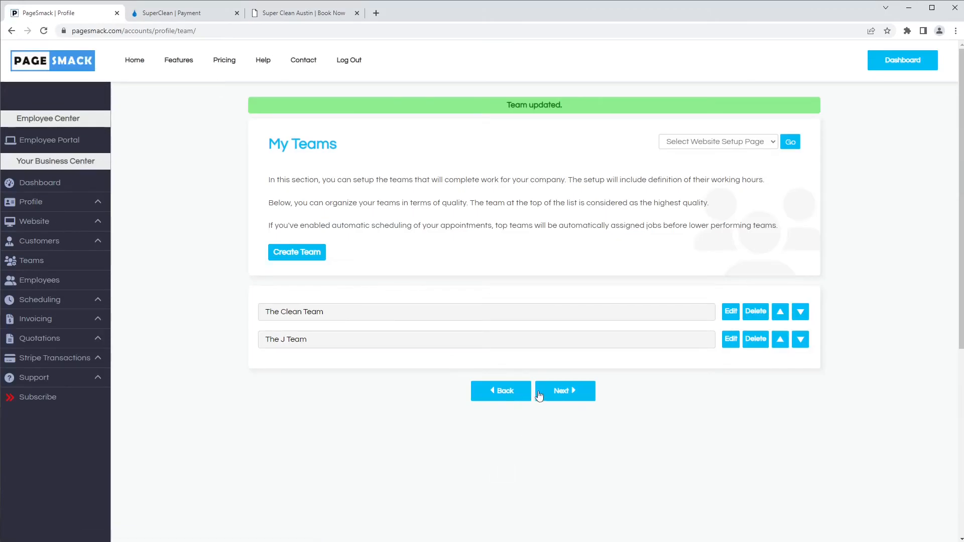
# Step: Continue past the team list to the Terms and Conditions setup step
pyautogui.click(554, 389)
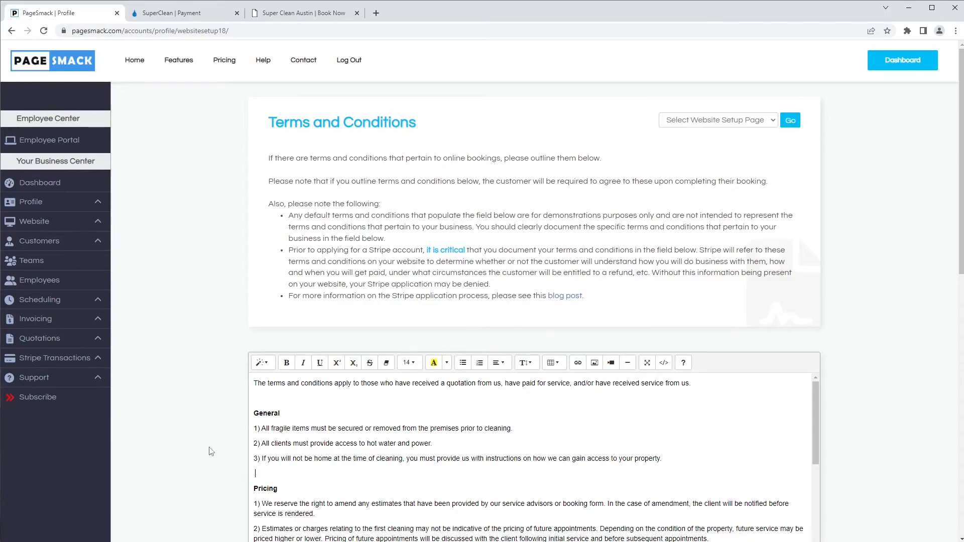
# Step: Save the default booking terms covering General, Pricing and Payments
pyautogui.scroll(-3, 212, 449)
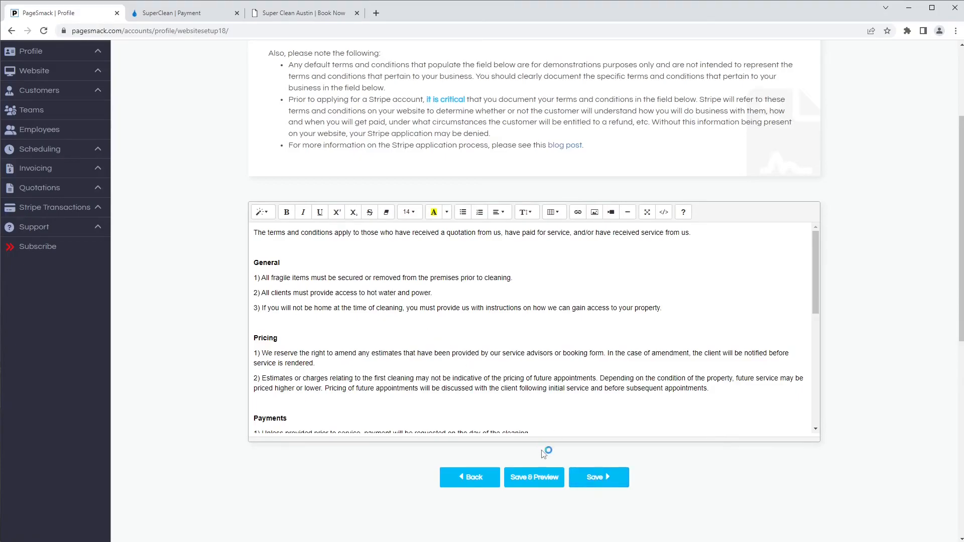
pyautogui.click(591, 481)
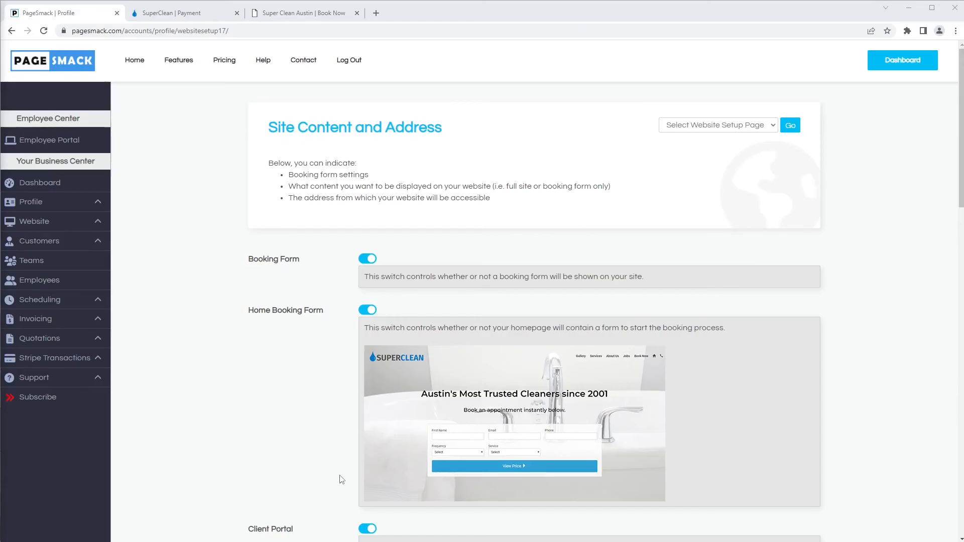
# Step: Keep the PageSmack-powered website with subdomain supercleanaustin and save the site settings
pyautogui.scroll(-7, 350, 480)
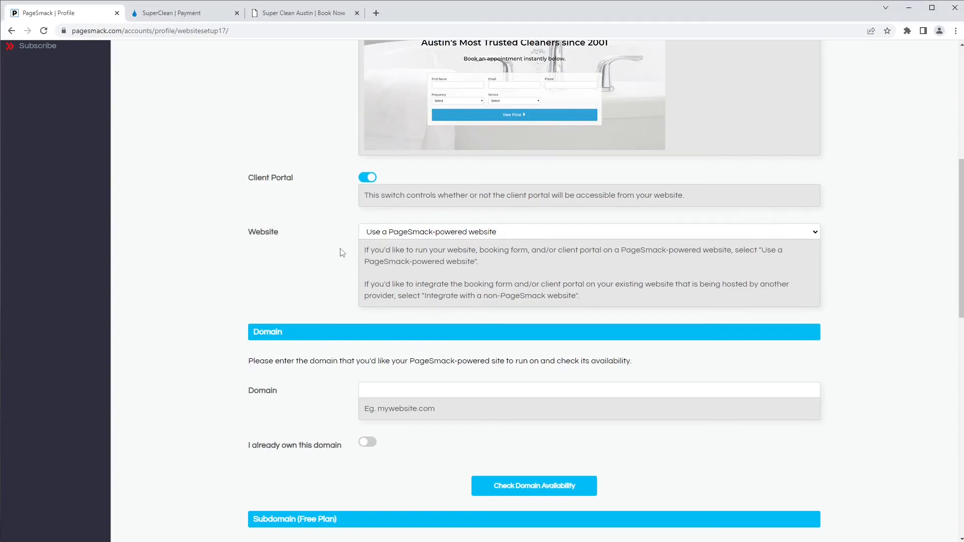
pyautogui.click(372, 234)
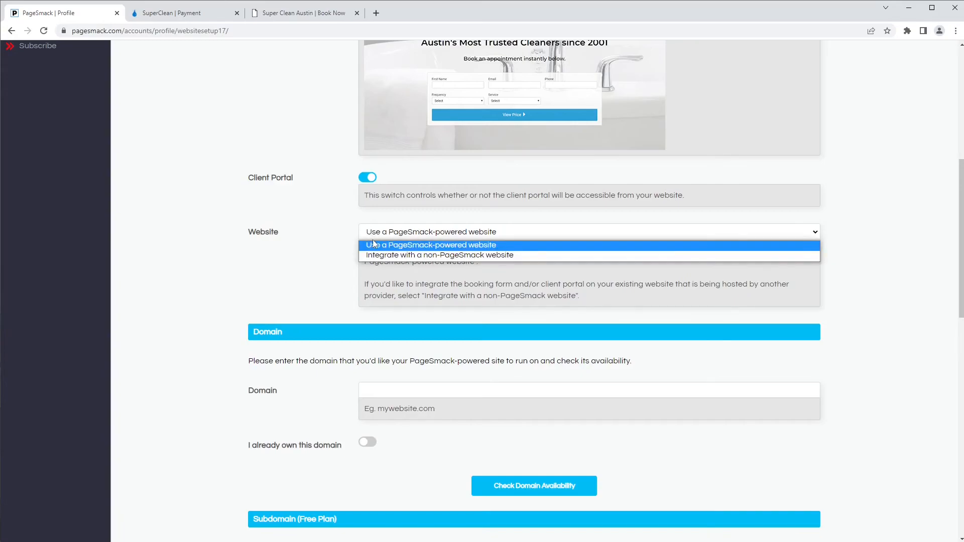
pyautogui.click(347, 252)
pyautogui.scroll(-6, 324, 291)
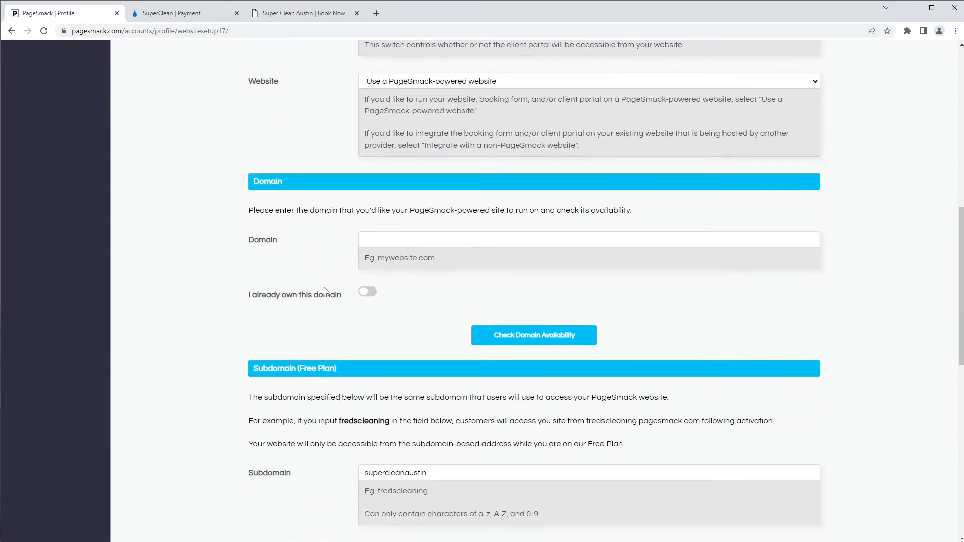
pyautogui.moveTo(427, 323); pyautogui.dragTo(320, 335)
pyautogui.click(319, 335)
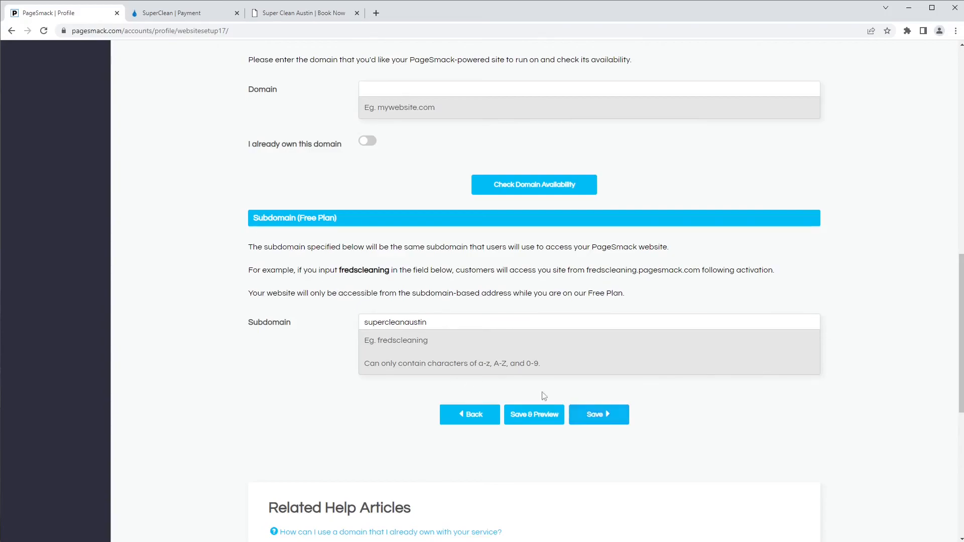
pyautogui.scroll(-2, 312, 355)
pyautogui.click(598, 325)
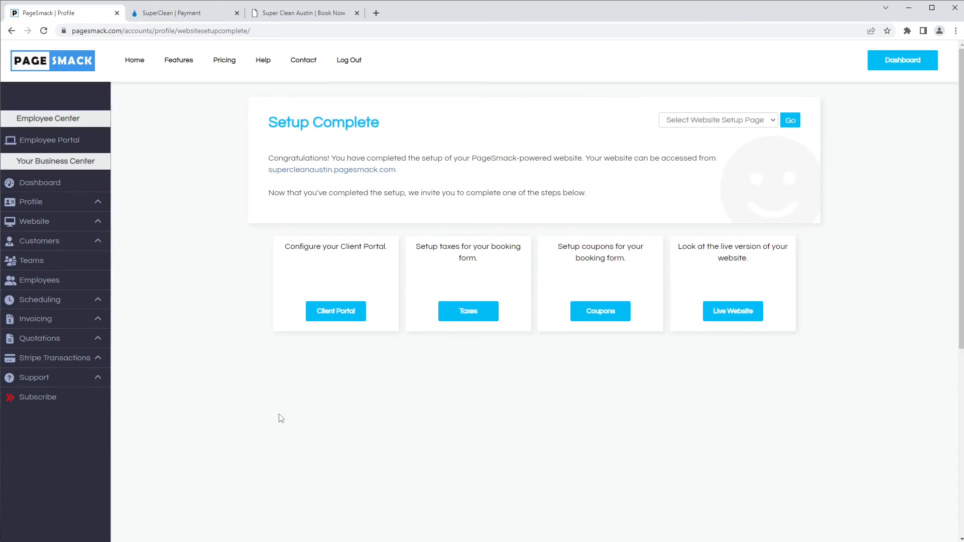
# Step: Clear the previous booking's service, room counts, Inside Oven and Indoor Walls selections
pyautogui.click(302, 13)
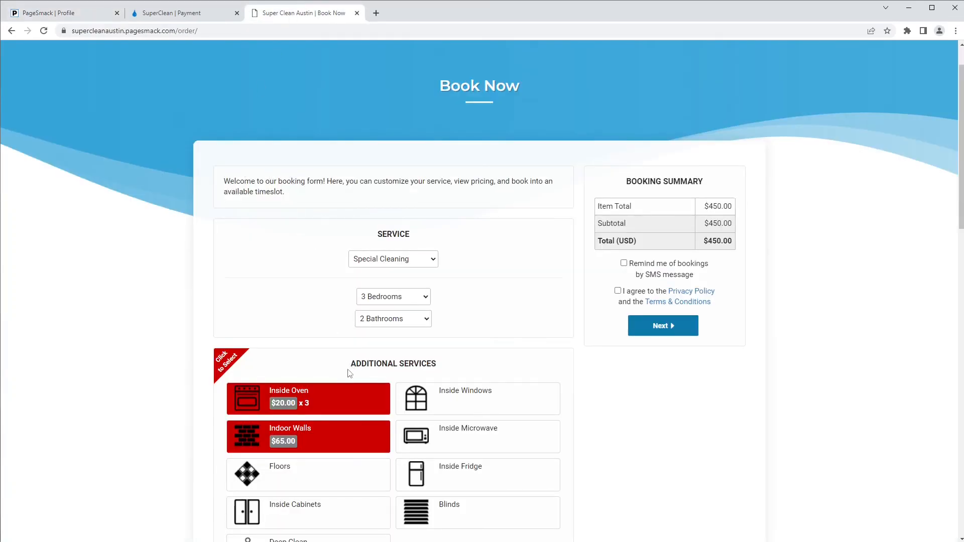
pyautogui.click(342, 399)
pyautogui.click(384, 436)
pyautogui.click(392, 297)
pyautogui.click(383, 310)
pyautogui.click(385, 260)
pyautogui.click(376, 272)
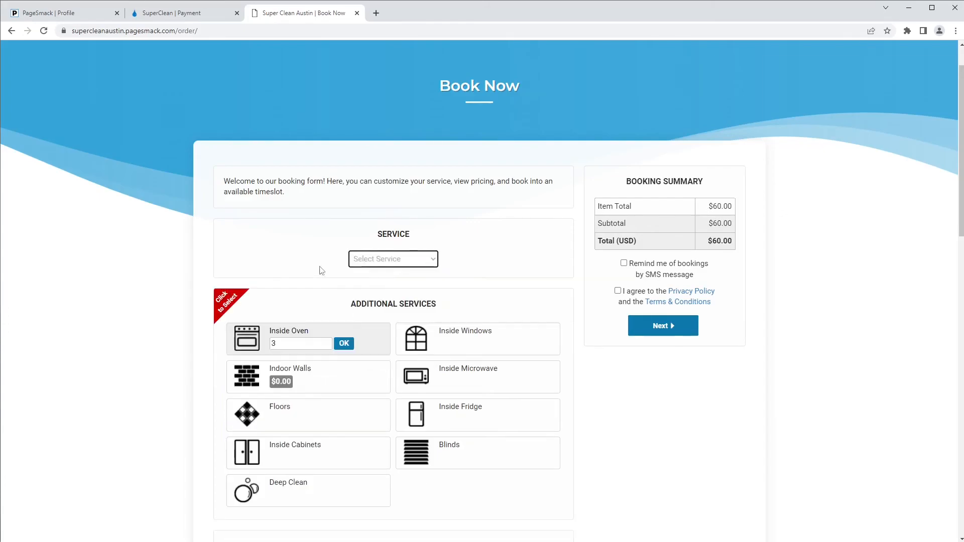
pyautogui.scroll(-1, 287, 268)
pyautogui.click(343, 293)
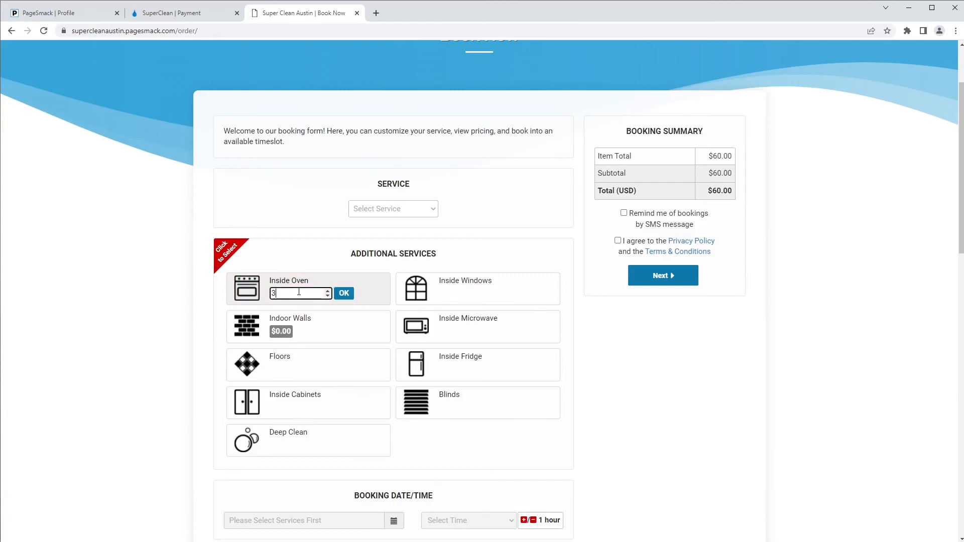
pyautogui.click(344, 294)
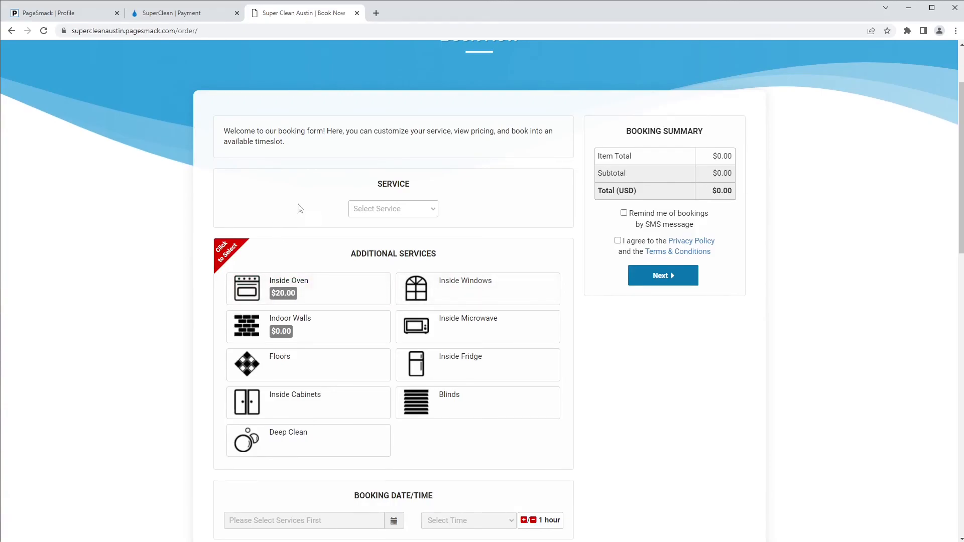
# Step: Choose Special Cleaning with 3 Bedrooms and 2 Bathrooms
pyautogui.click(361, 211)
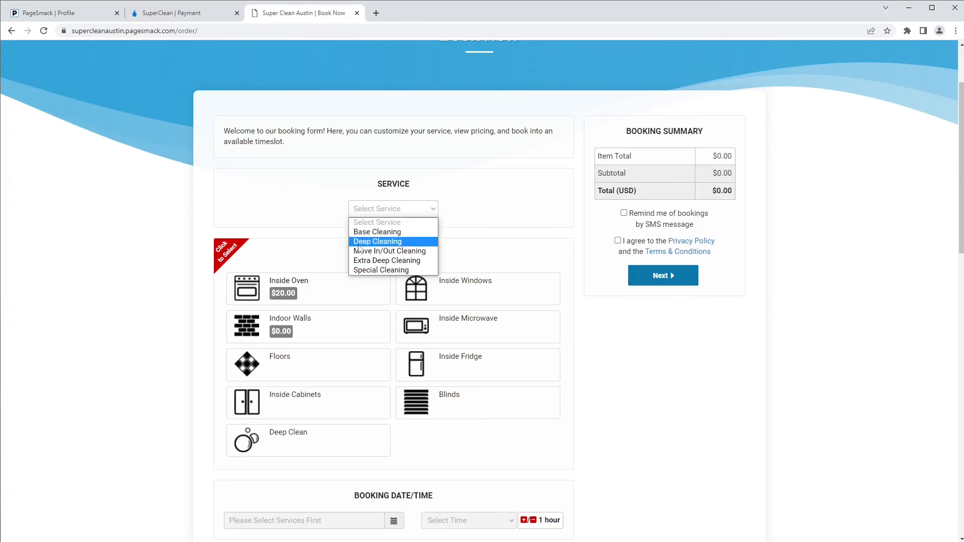
pyautogui.click(415, 271)
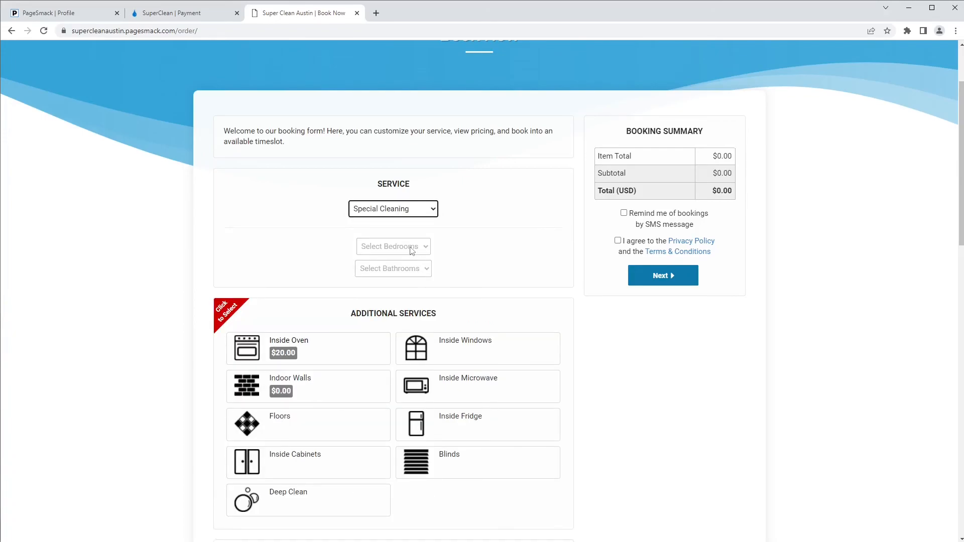
pyautogui.click(412, 247)
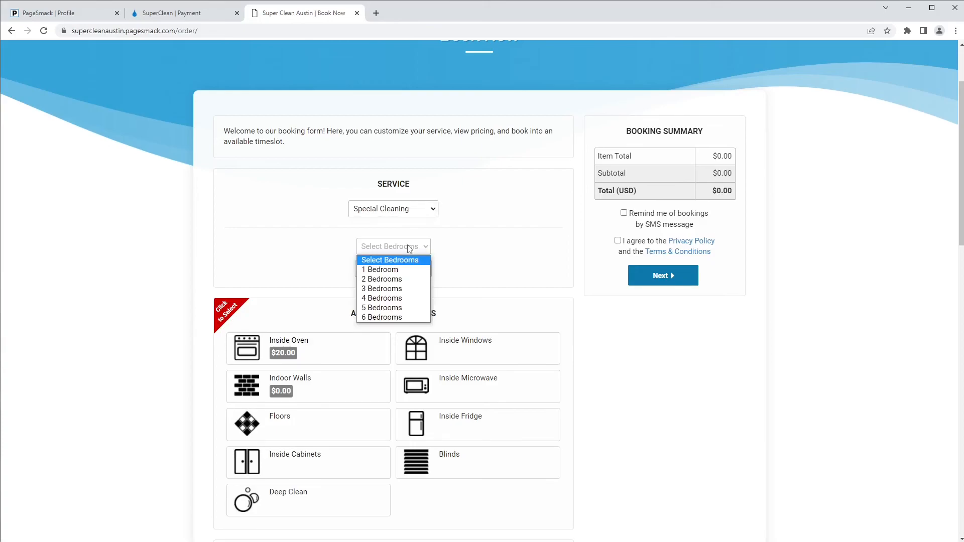
pyautogui.click(395, 289)
pyautogui.click(396, 268)
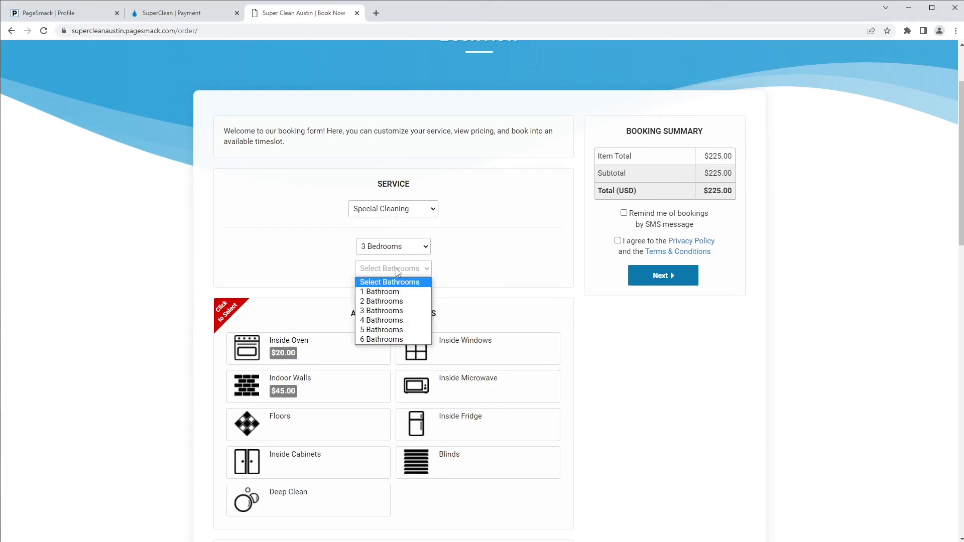
pyautogui.click(388, 299)
# Step: Add Inside Oven with 1 oven and Indoor Walls to the booking
pyautogui.click(314, 345)
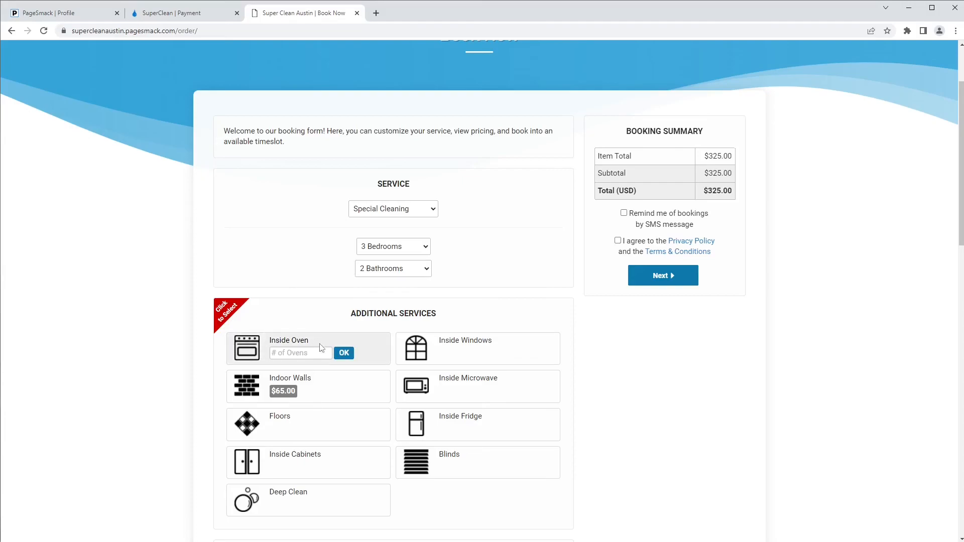
pyautogui.click(295, 355)
pyautogui.write('1')
pyautogui.click(344, 353)
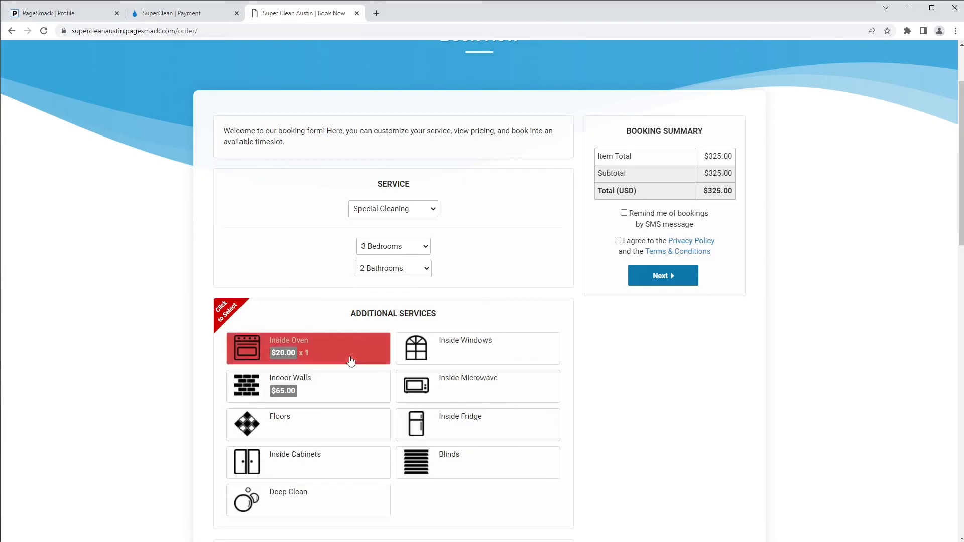
pyautogui.click(363, 389)
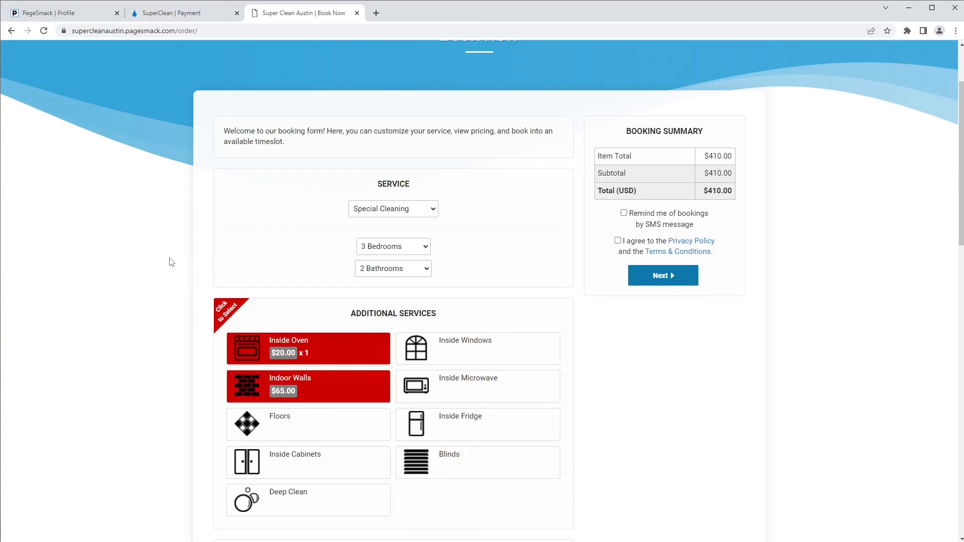
# Step: Schedule the cleaning for 03/17/2022 at 10:00 AM with One Time frequency
pyautogui.scroll(-2, 166, 261)
pyautogui.scroll(-5, 161, 261)
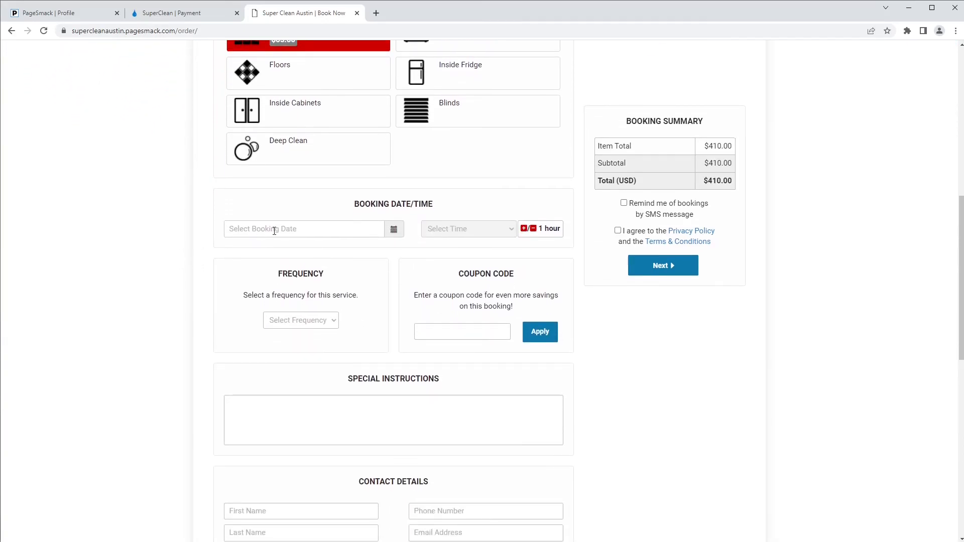
pyautogui.click(271, 229)
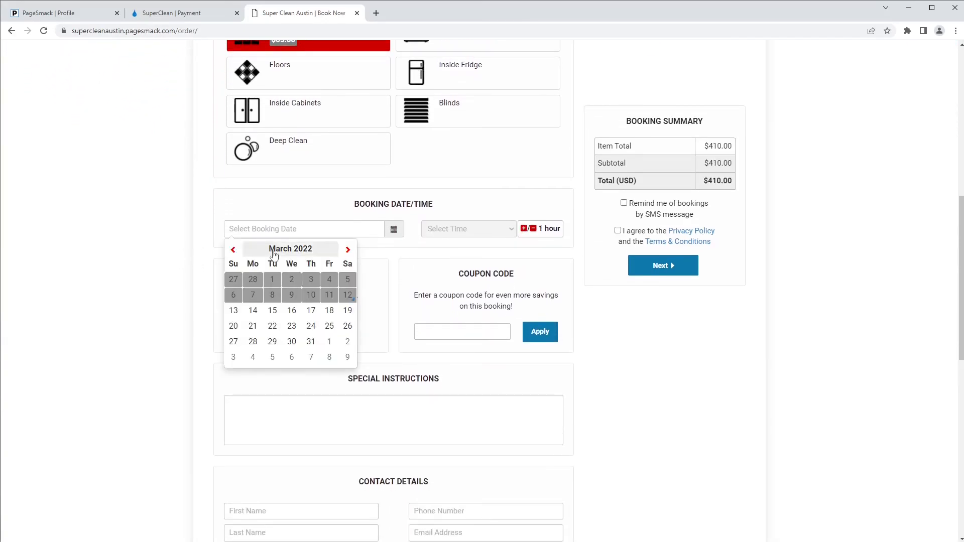
pyautogui.click(311, 312)
pyautogui.click(463, 228)
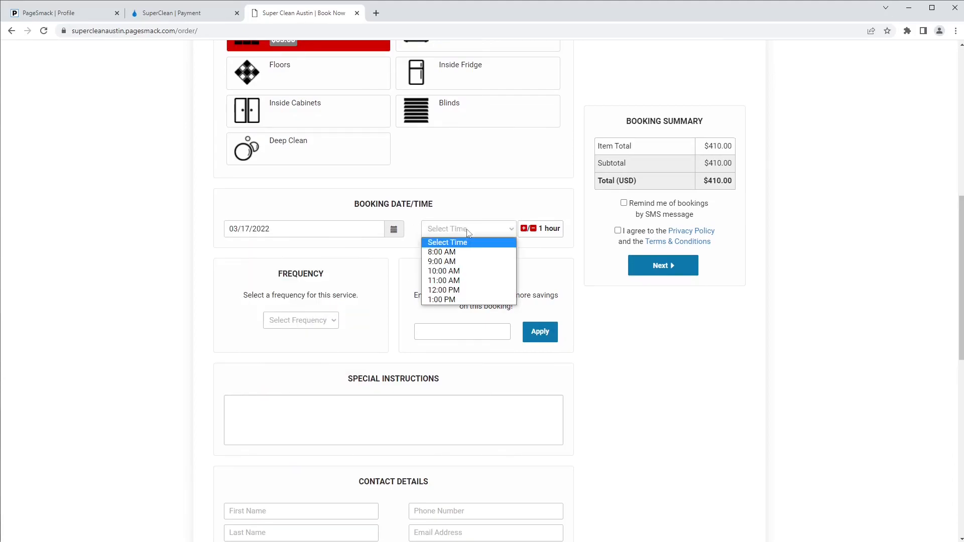
pyautogui.click(462, 271)
pyautogui.click(328, 320)
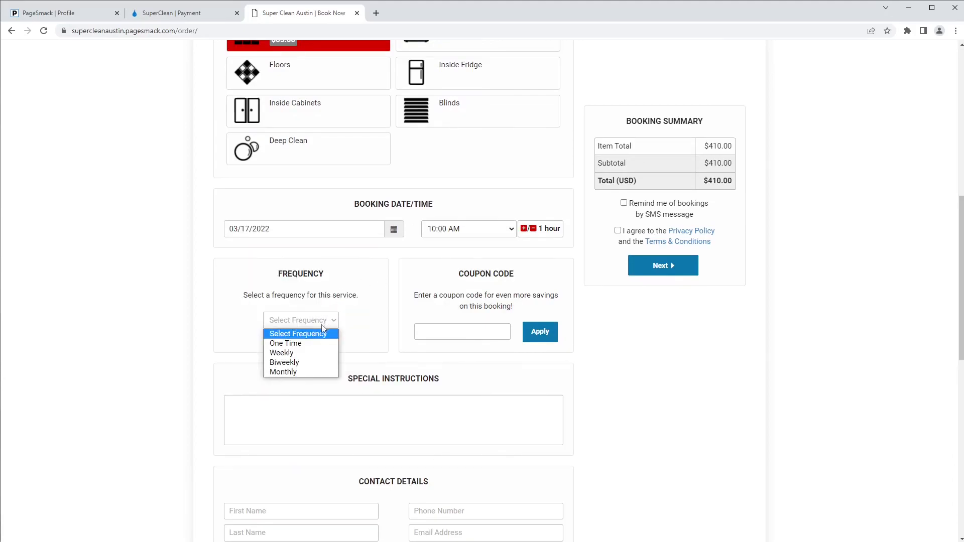
pyautogui.click(315, 346)
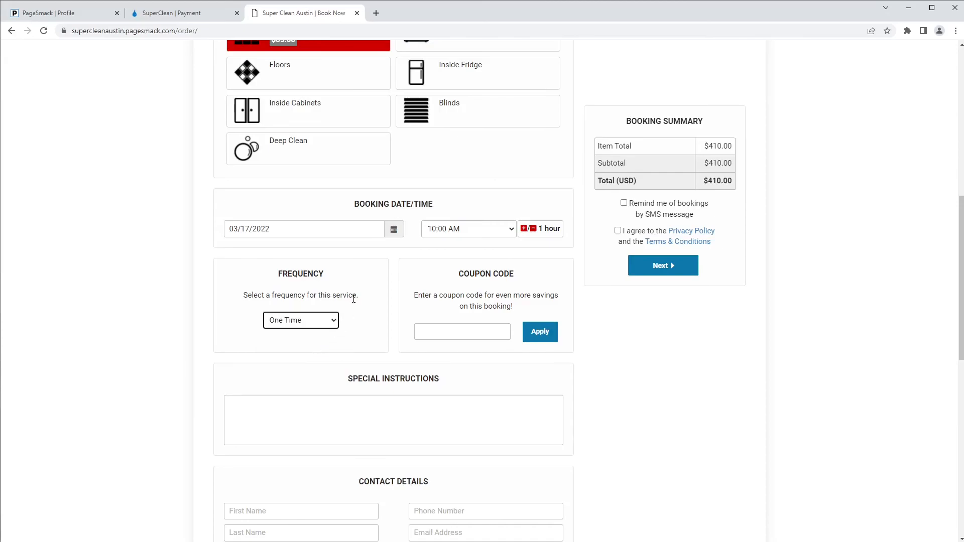
pyautogui.scroll(-5, 372, 284)
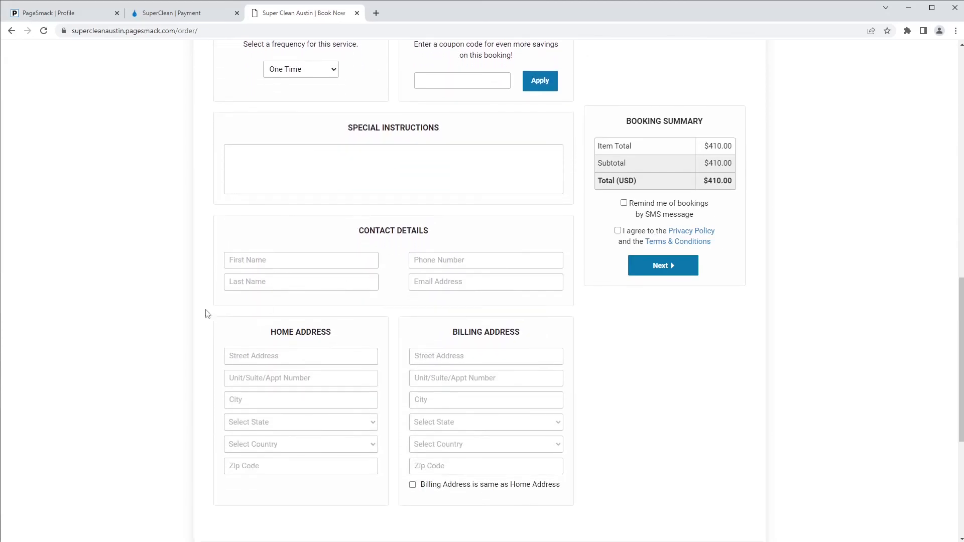
# Step: Enter the customer's first and last name, phone number and e-mail address
pyautogui.click(278, 261)
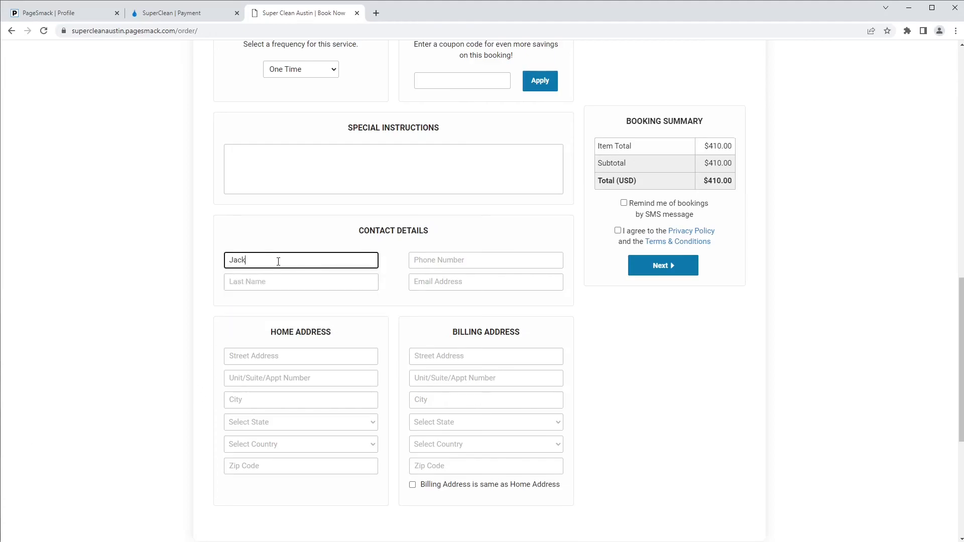
pyautogui.press('Tab')
pyautogui.press('Tab')
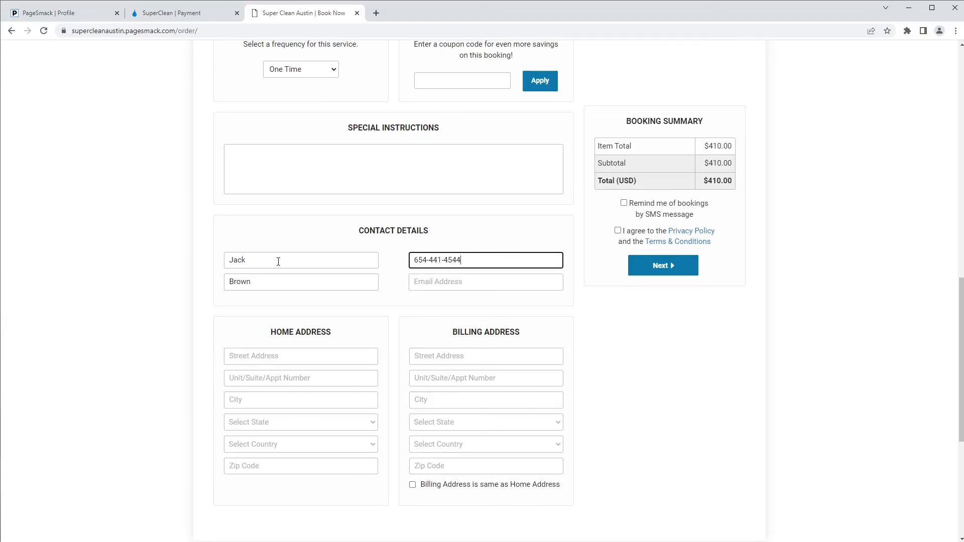
pyautogui.press('Tab')
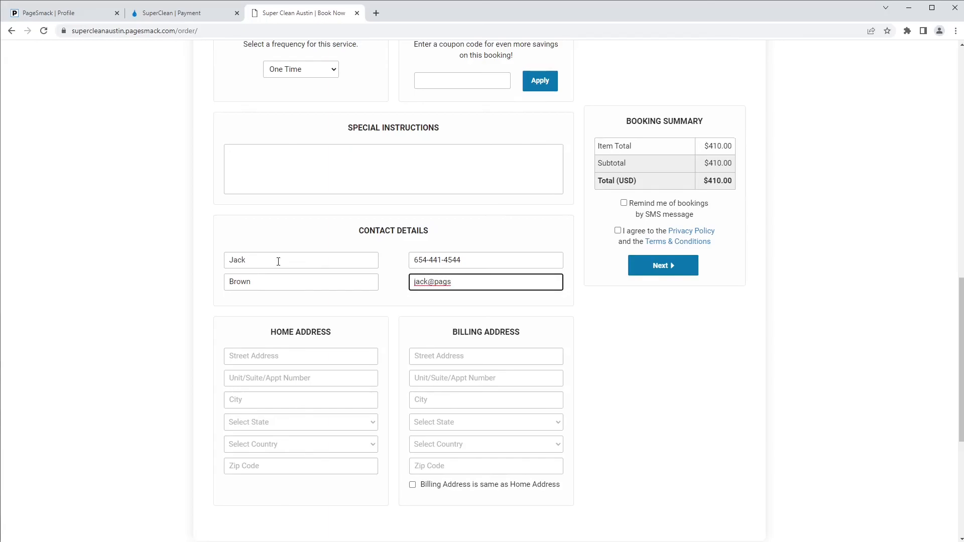
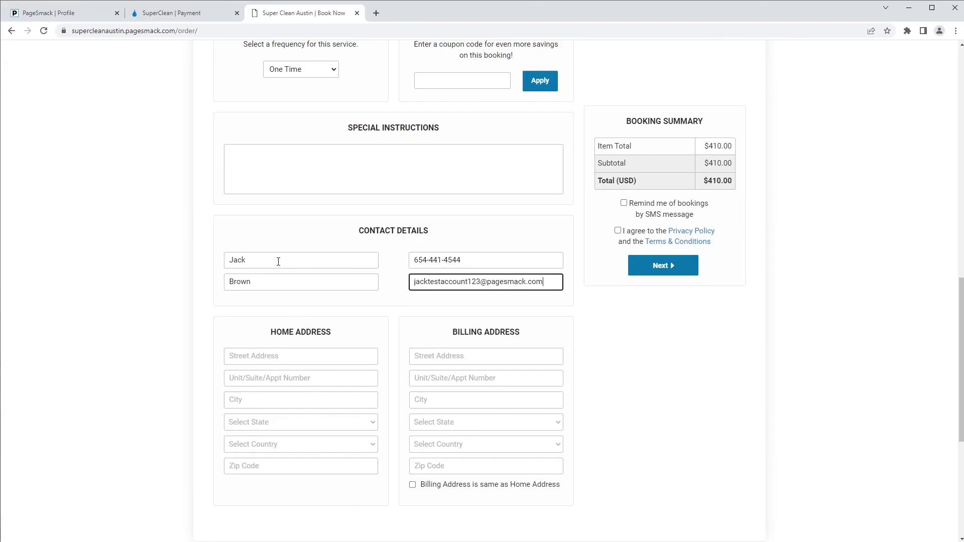
pyautogui.moveTo(546, 280); pyautogui.dragTo(378, 278)
pyautogui.click(401, 304)
# Step: Fill in the home street address, city, state Texas, country United States and zip code
pyautogui.click(288, 355)
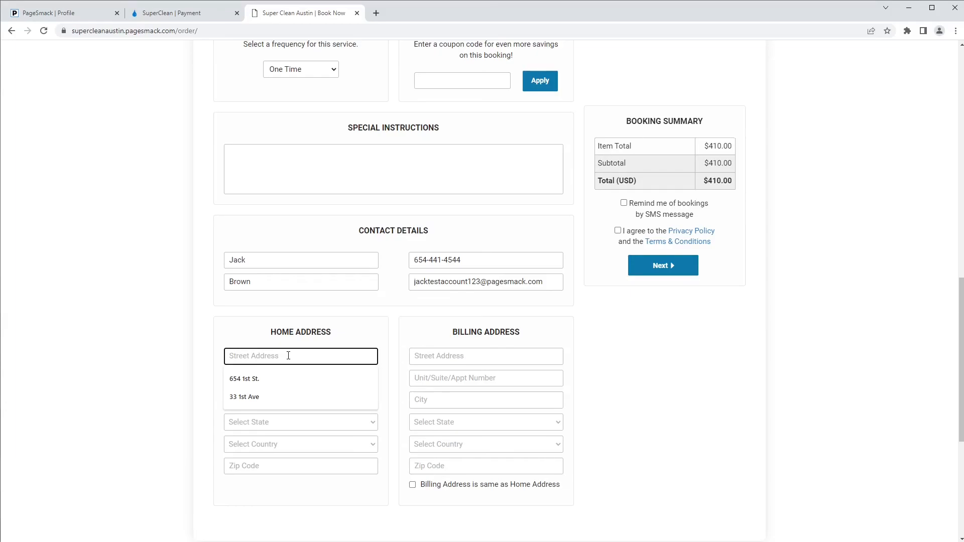
pyautogui.write('123')
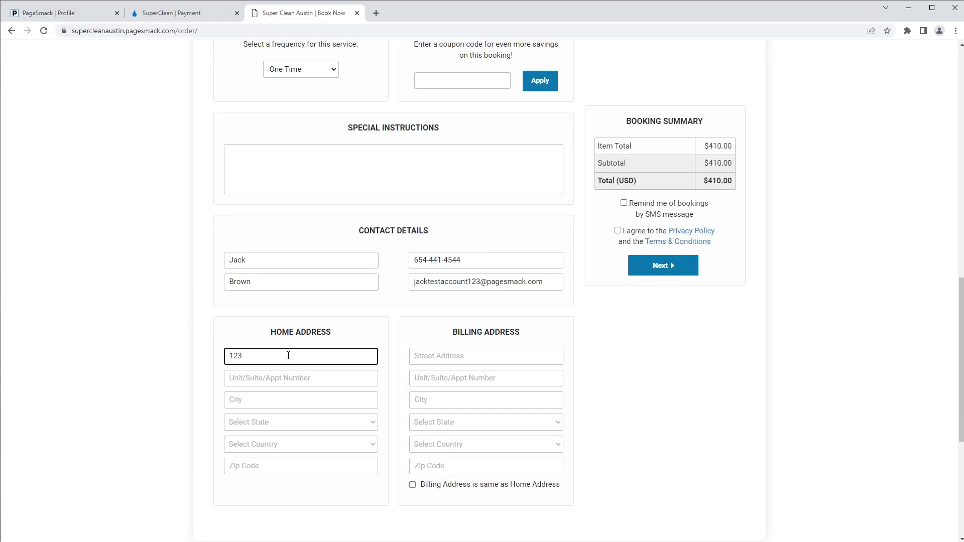
pyautogui.write(' Test St.')
pyautogui.press('Tab')
pyautogui.write('Austin')
pyautogui.press('Tab')
pyautogui.press('t')
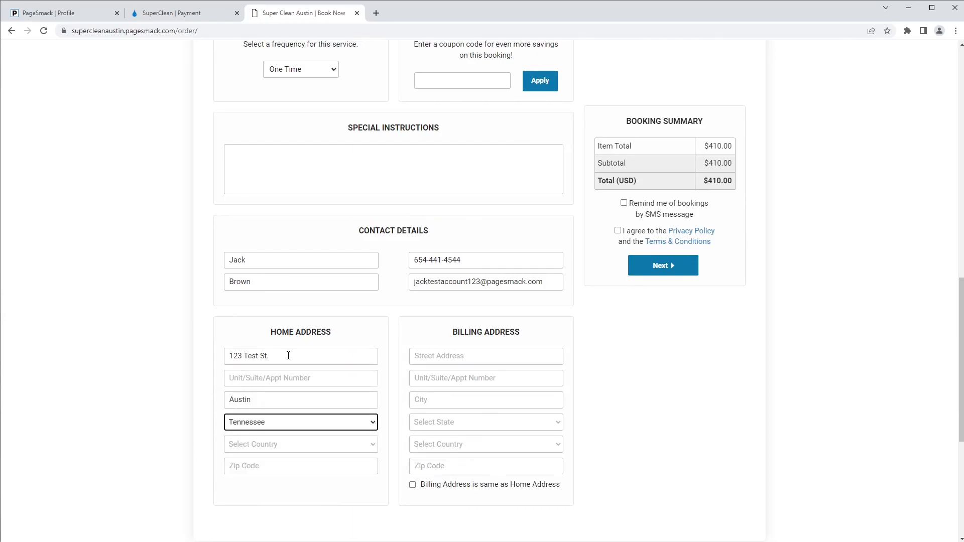
pyautogui.press('e')
pyautogui.press('x')
pyautogui.press('Tab')
pyautogui.press('u')
pyautogui.press('Tab')
pyautogui.write('90210')
pyautogui.click(399, 345)
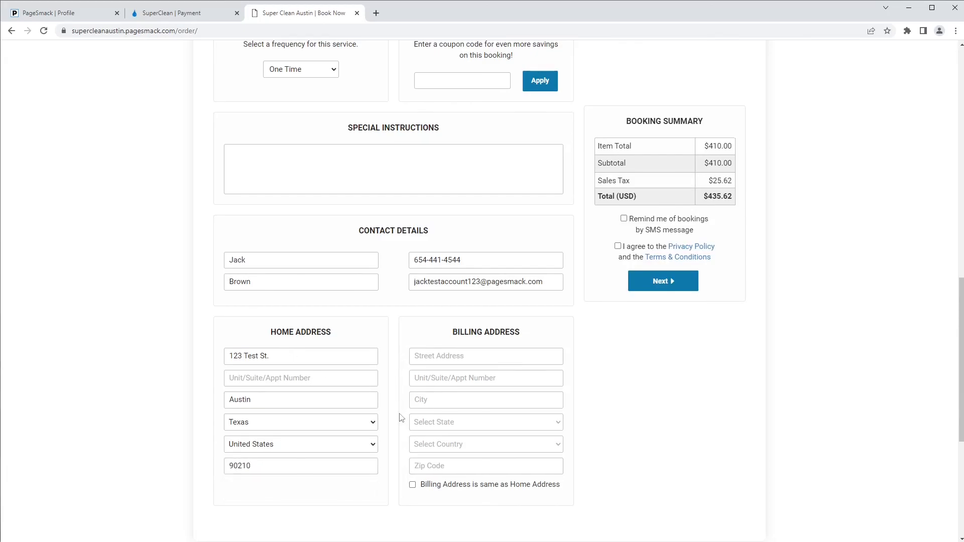
# Step: Tick billing-same-as-home, SMS reminders and terms agreement, then continue to payment
pyautogui.click(412, 485)
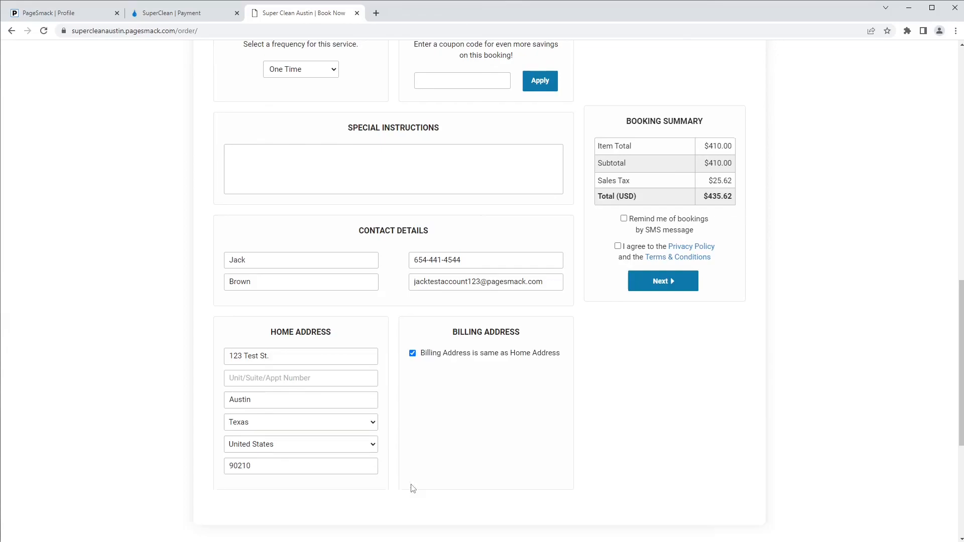
pyautogui.click(624, 220)
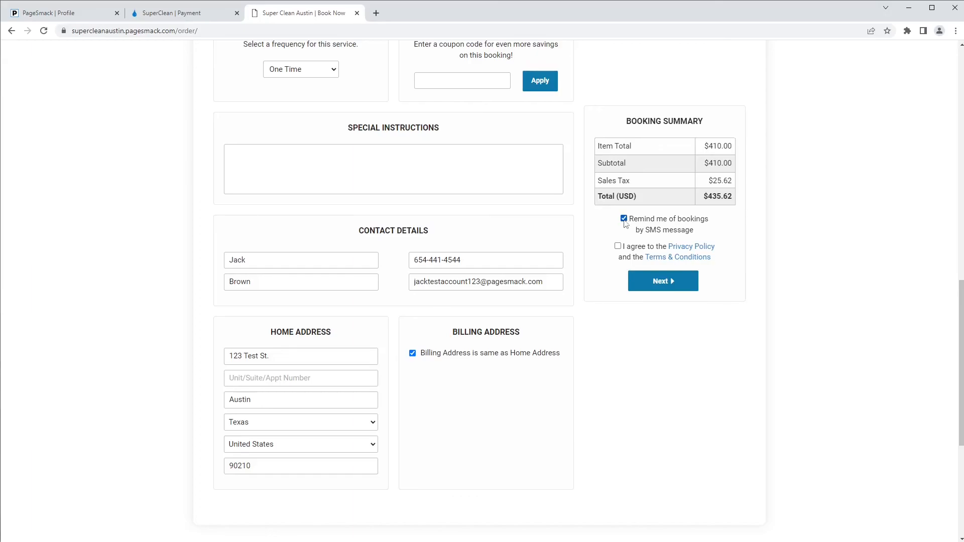
pyautogui.click(617, 246)
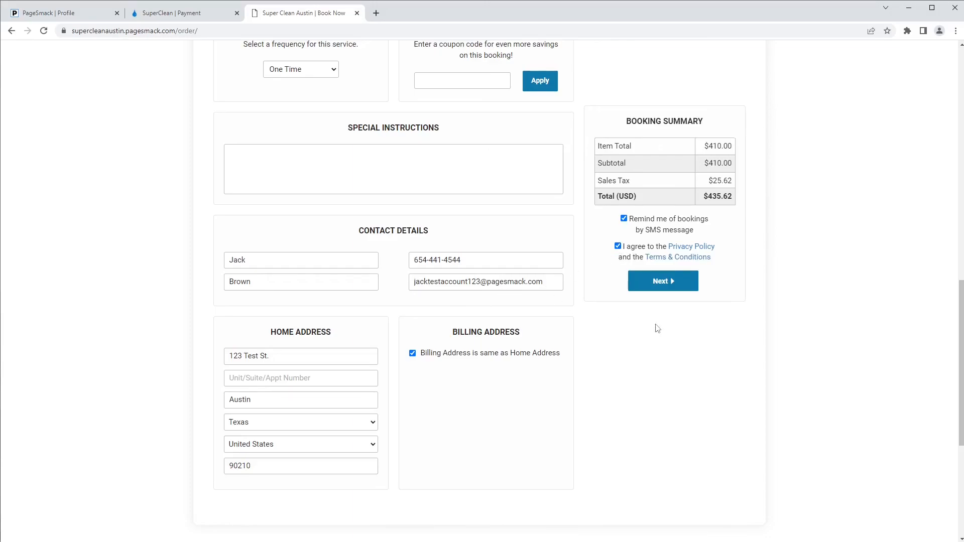
pyautogui.click(670, 276)
pyautogui.click(861, 206)
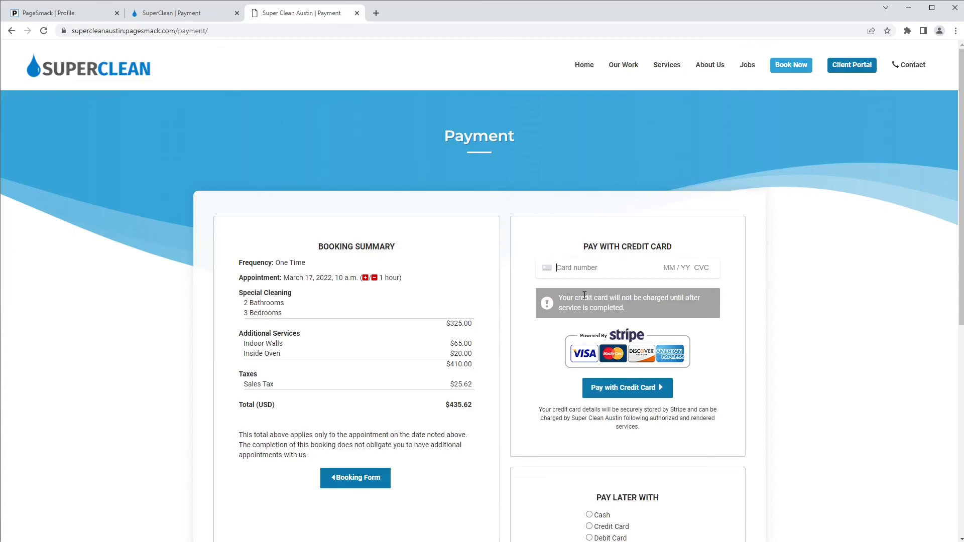
# Step: Choose Pay Later With Credit Card on the Payment page and submit the booking
pyautogui.moveTo(560, 301); pyautogui.dragTo(631, 314)
pyautogui.click(631, 315)
pyautogui.click(582, 266)
pyautogui.write('4')
pyautogui.press('BackSpace')
pyautogui.scroll(-3, 615, 310)
pyautogui.scroll(-1, 615, 309)
pyautogui.click(589, 325)
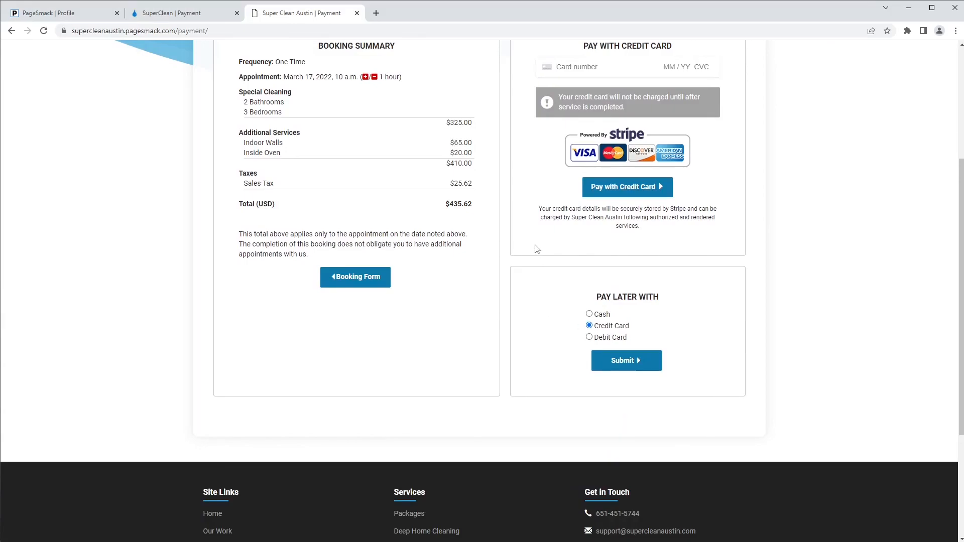
pyautogui.scroll(1, 573, 226)
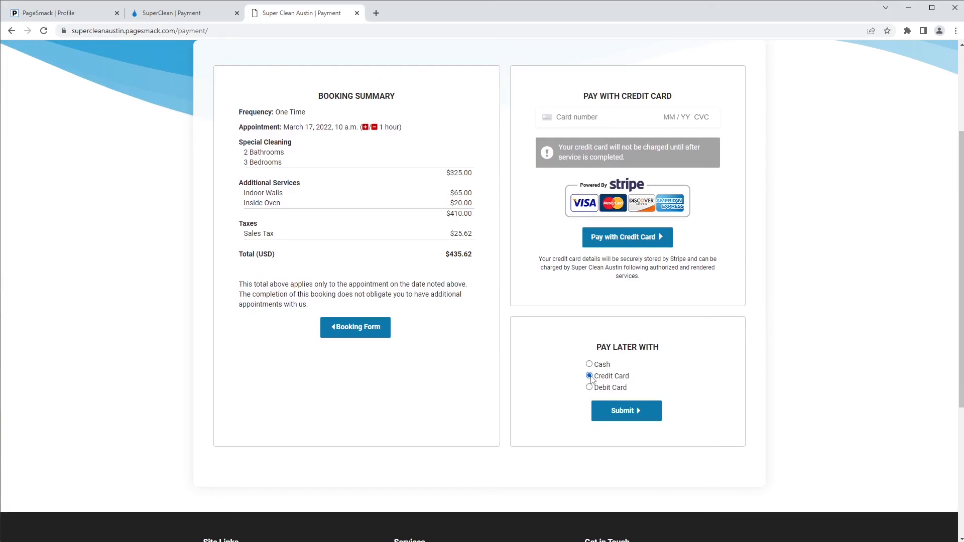
pyautogui.click(620, 410)
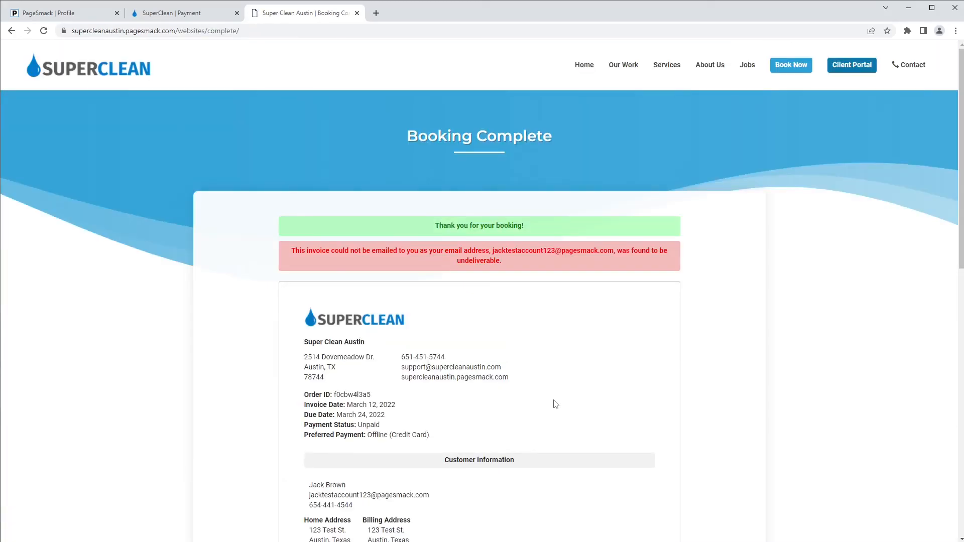
pyautogui.scroll(-1, 547, 397)
pyautogui.scroll(-2, 547, 397)
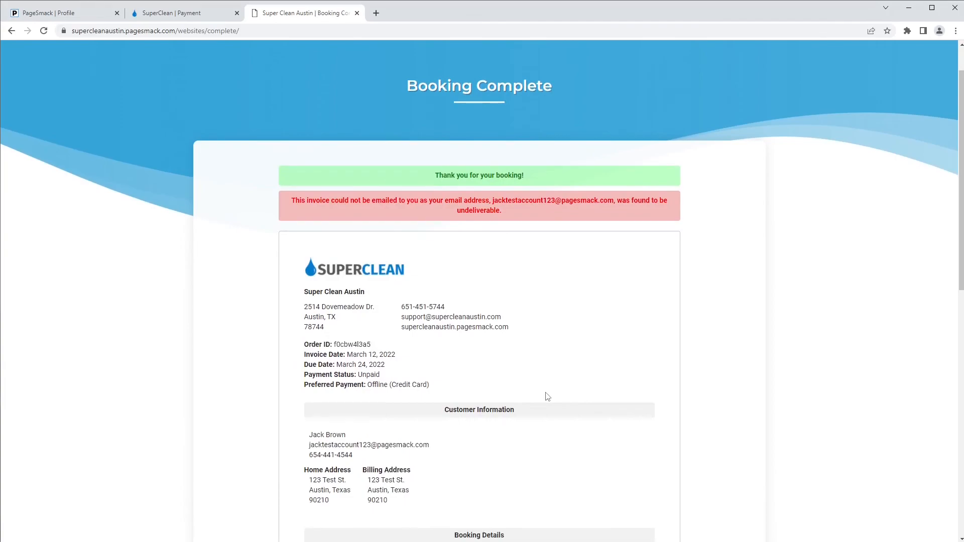
pyautogui.moveTo(502, 161)
pyautogui.mouseDown()
pyautogui.moveTo(534, 150)
pyautogui.moveTo(495, 157)
pyautogui.mouseUp()
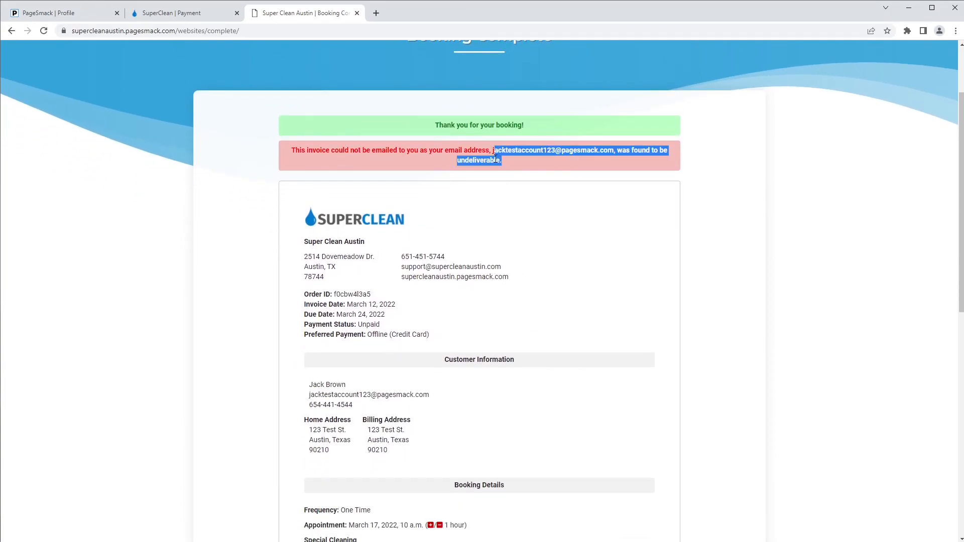
pyautogui.click(508, 176)
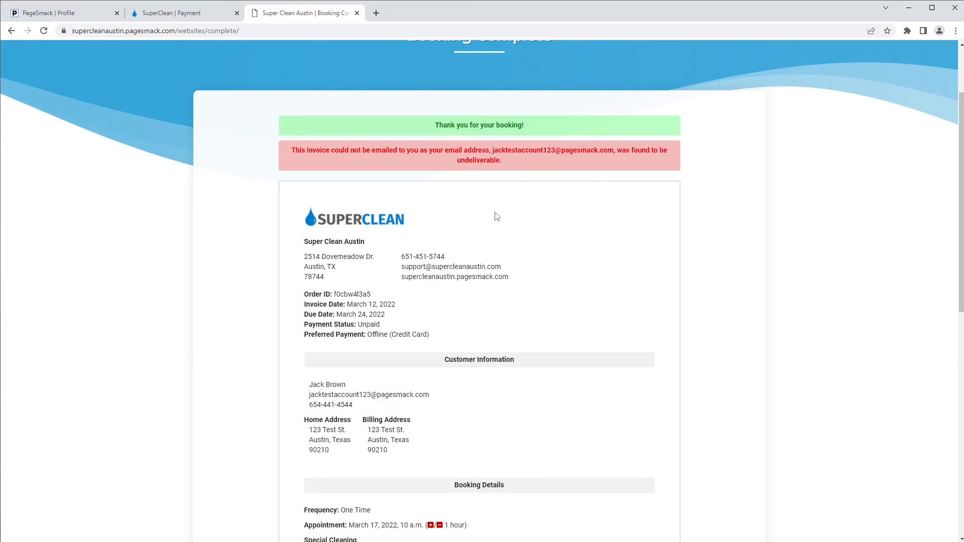
pyautogui.scroll(-2, 473, 262)
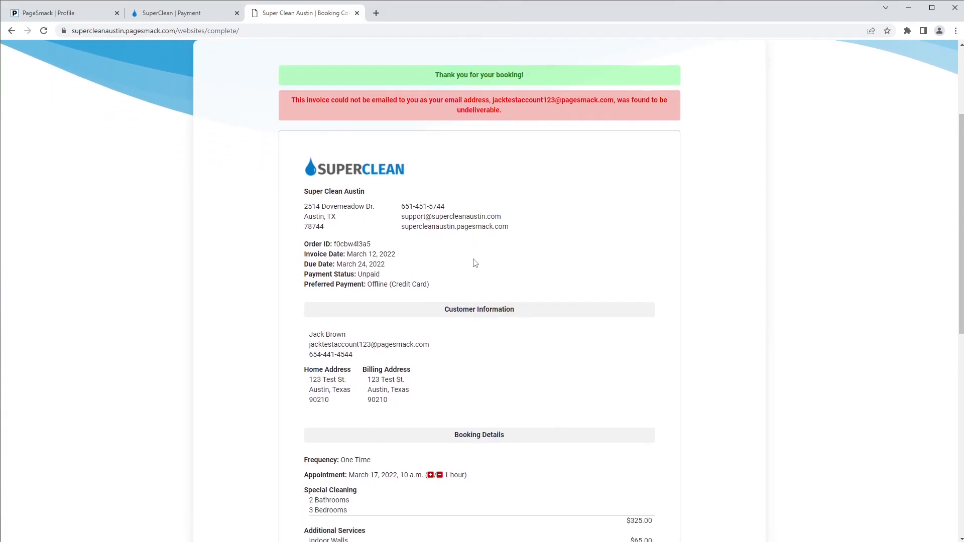
pyautogui.scroll(-1, 473, 260)
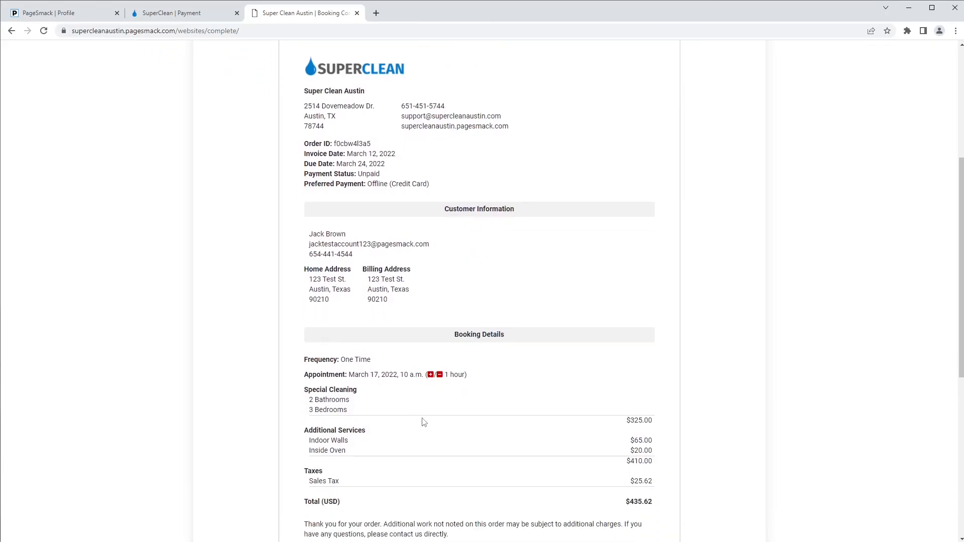
pyautogui.scroll(-1, 434, 468)
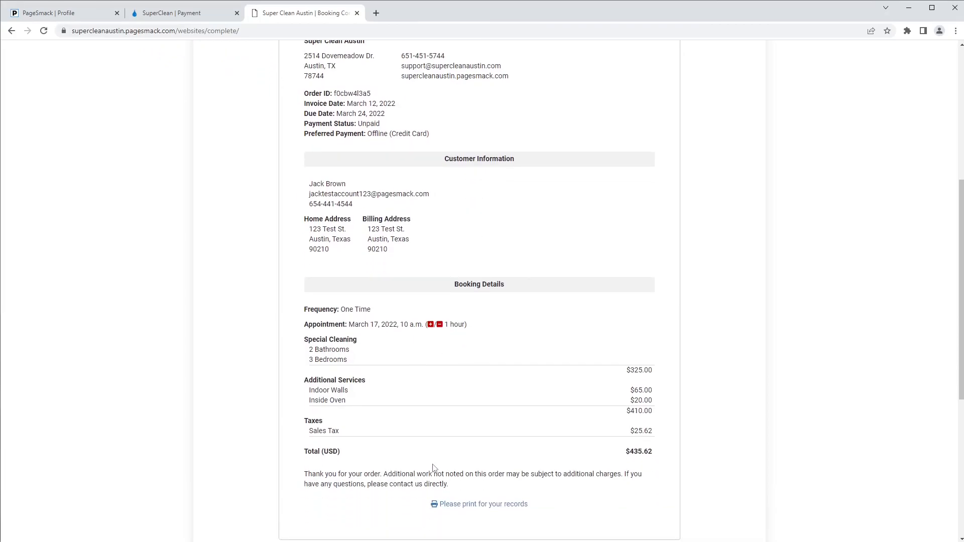